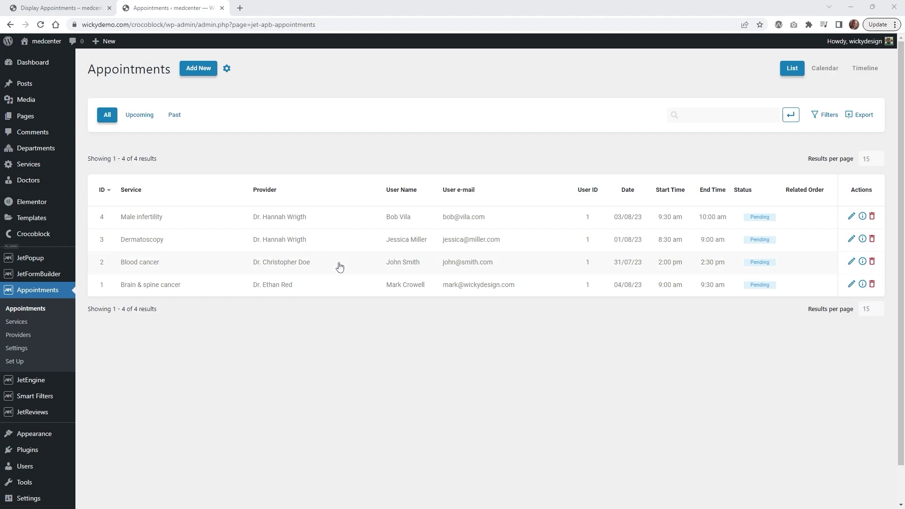
Start a new JetEngine listing item with User Appointments as the listing source
key(ctrl+shift+Tab)
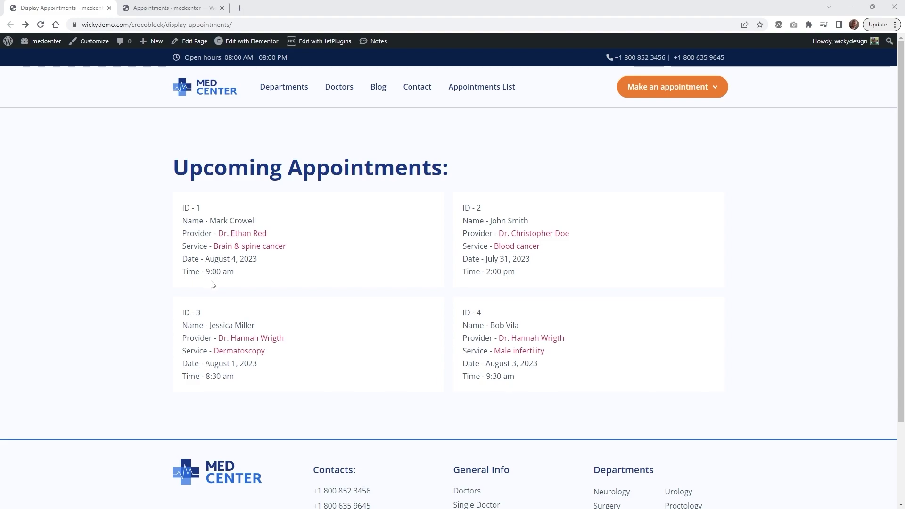
click(134, 6)
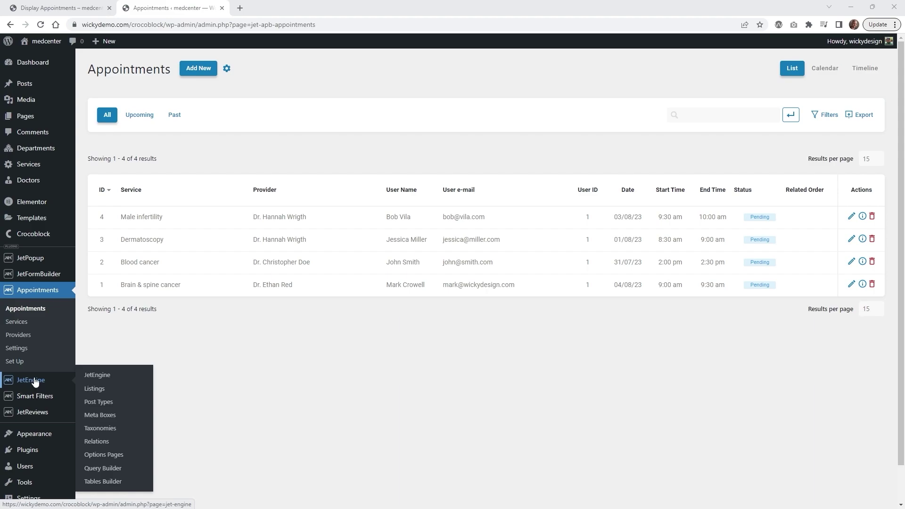
click(107, 393)
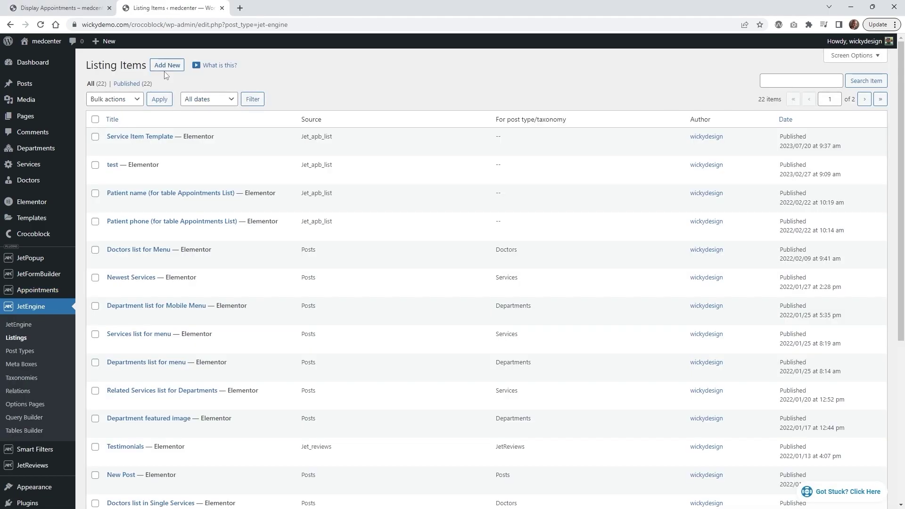
click(170, 67)
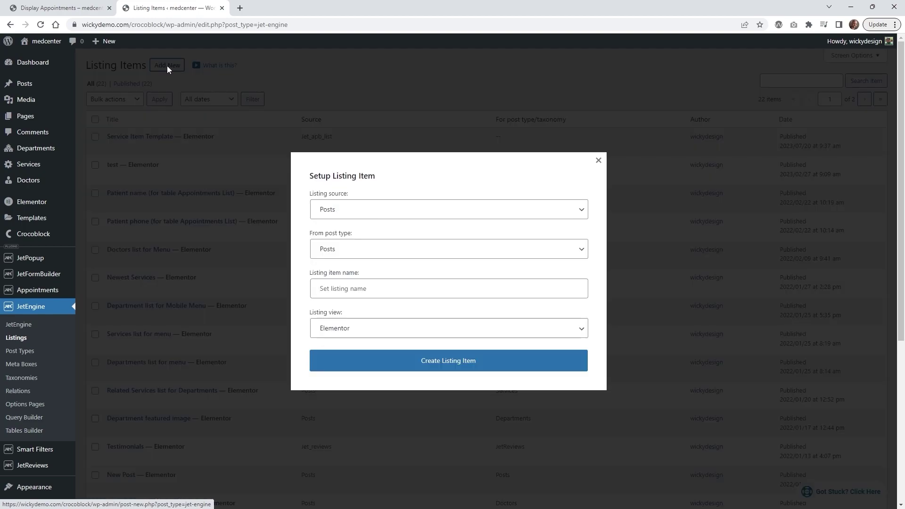
click(355, 214)
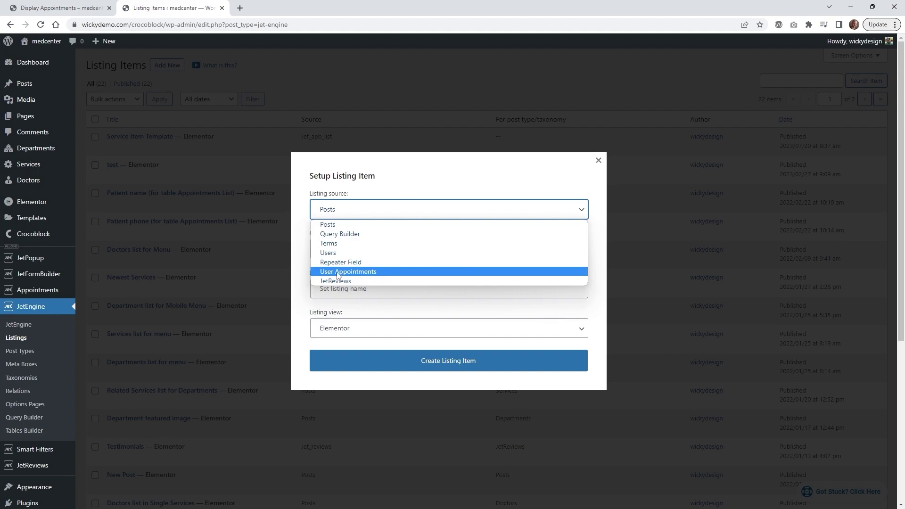
click(338, 272)
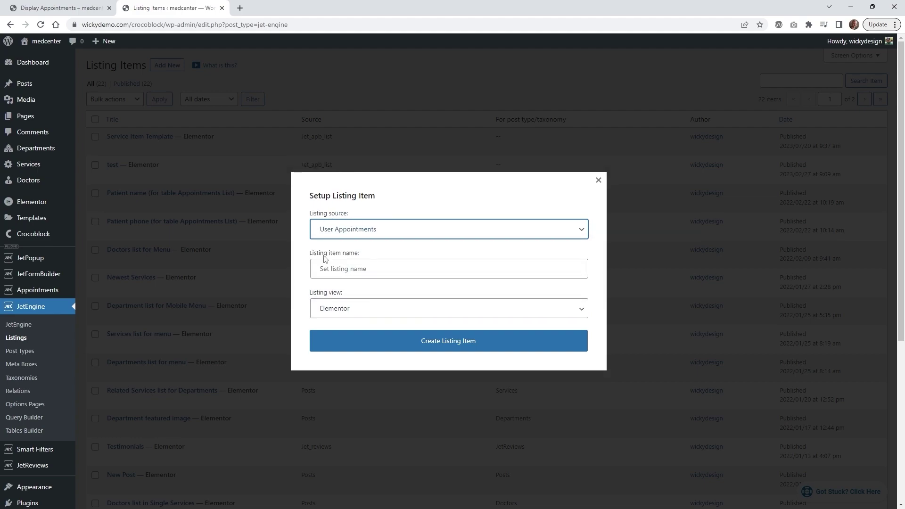
Name the listing item "Appointments listing", choose Elementor as the listing view and create it
mouse_move(21, 291)
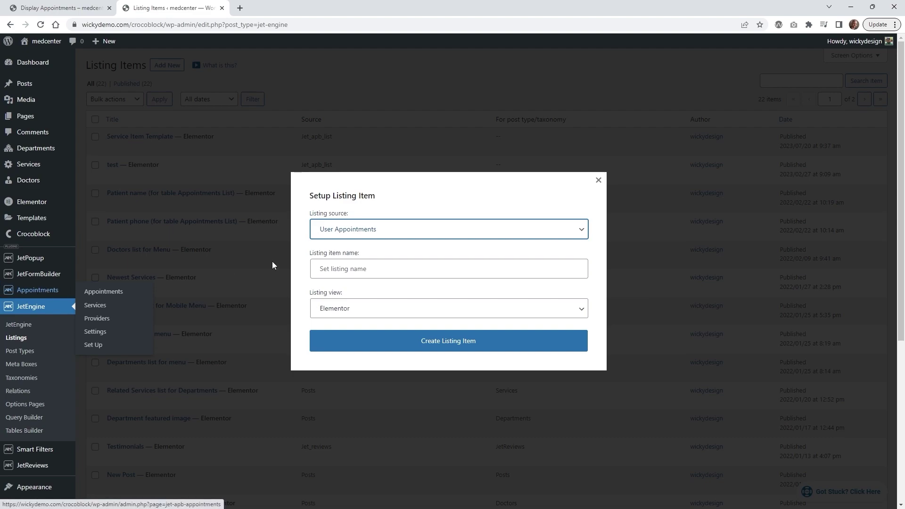
click(372, 267)
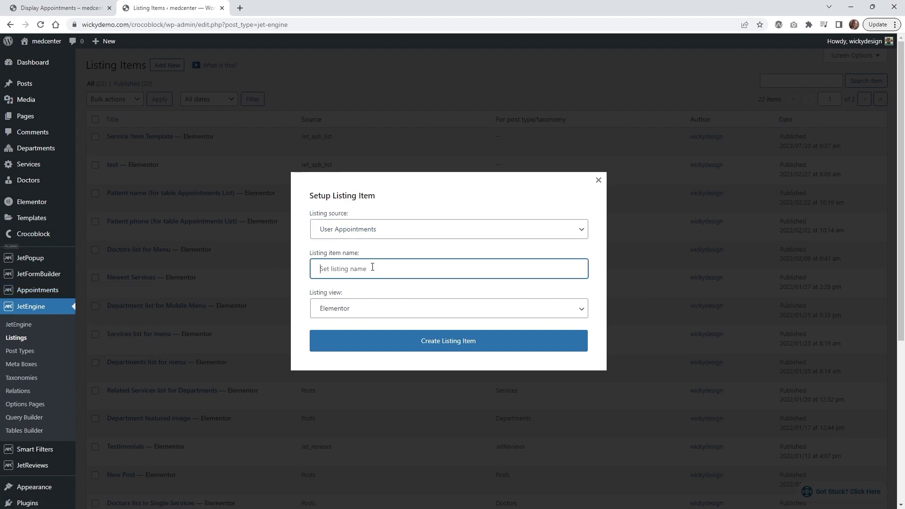
text(A)
text(ppointments listing)
click(372, 309)
click(348, 324)
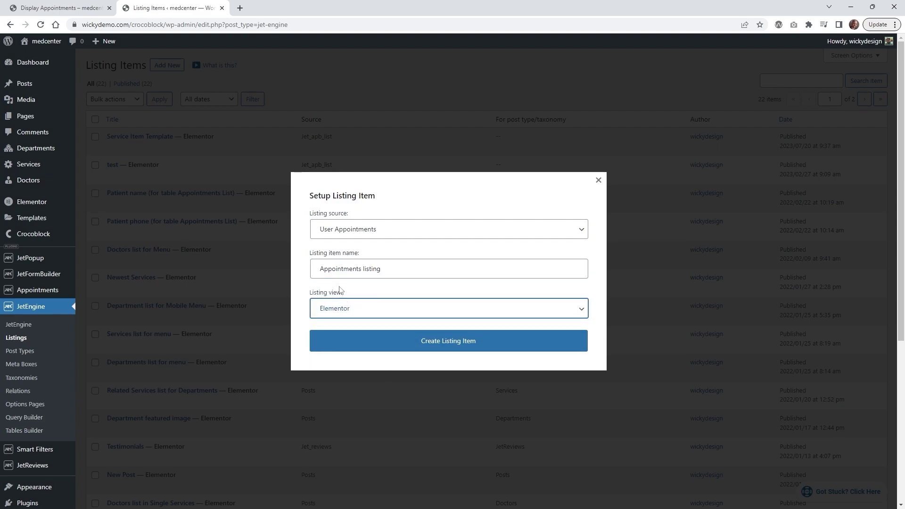
click(391, 341)
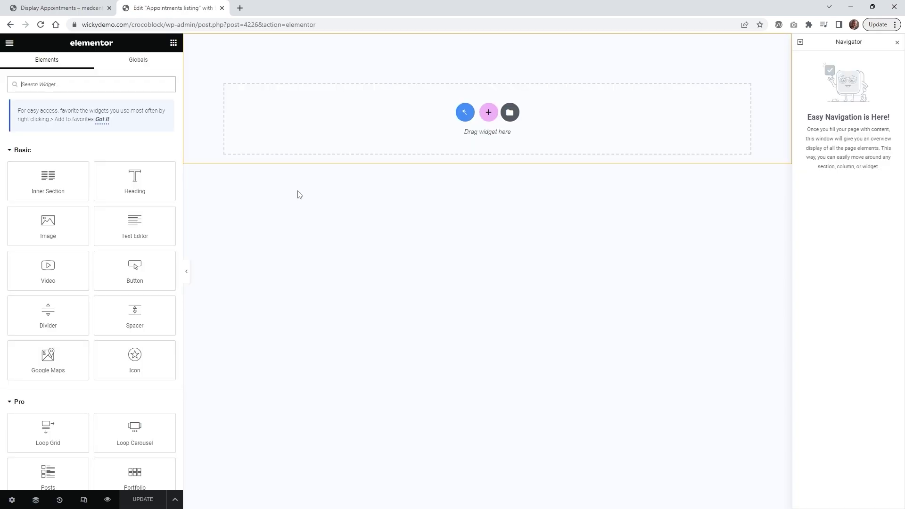
Find the Dynamic Field widget and add it to the empty listing template
click(95, 8)
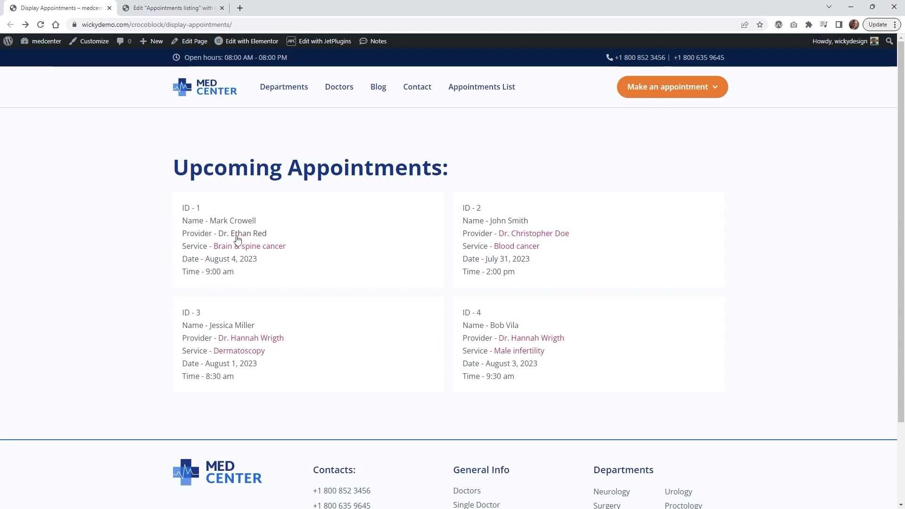
click(190, 9)
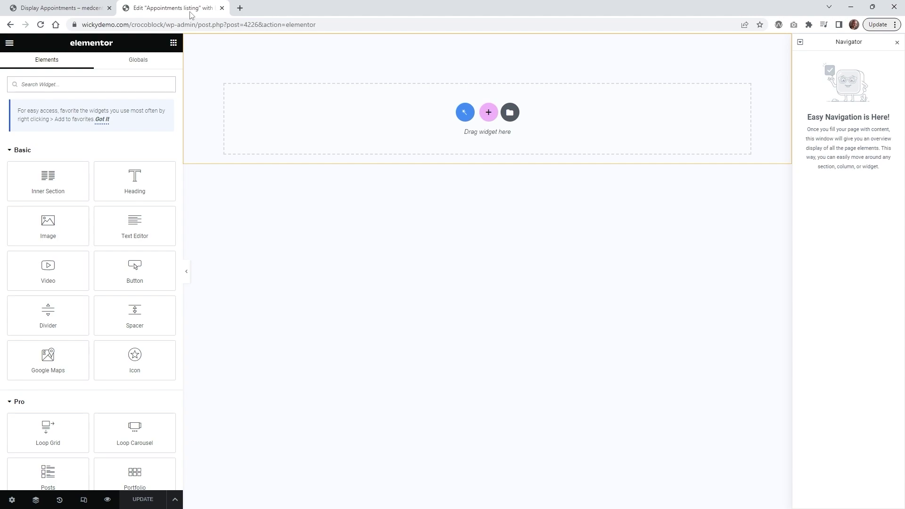
click(89, 85)
text(dy)
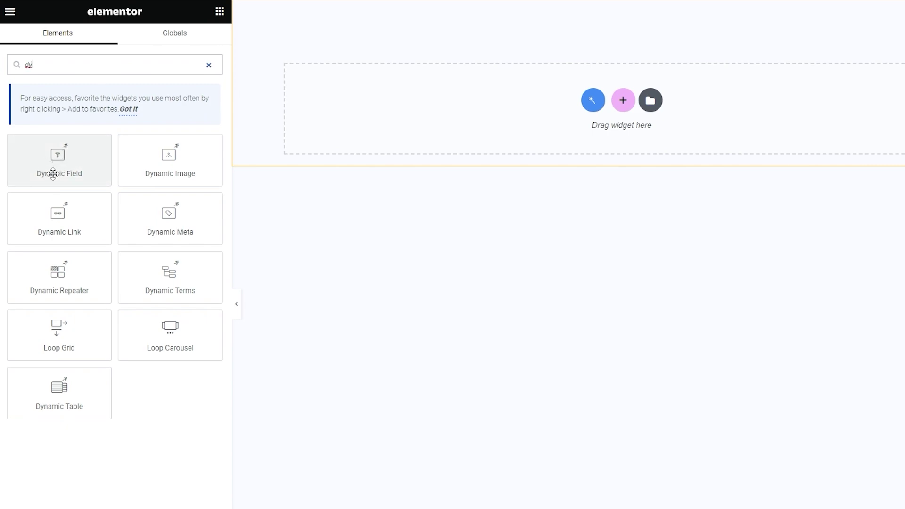
drag(73, 153, 436, 107)
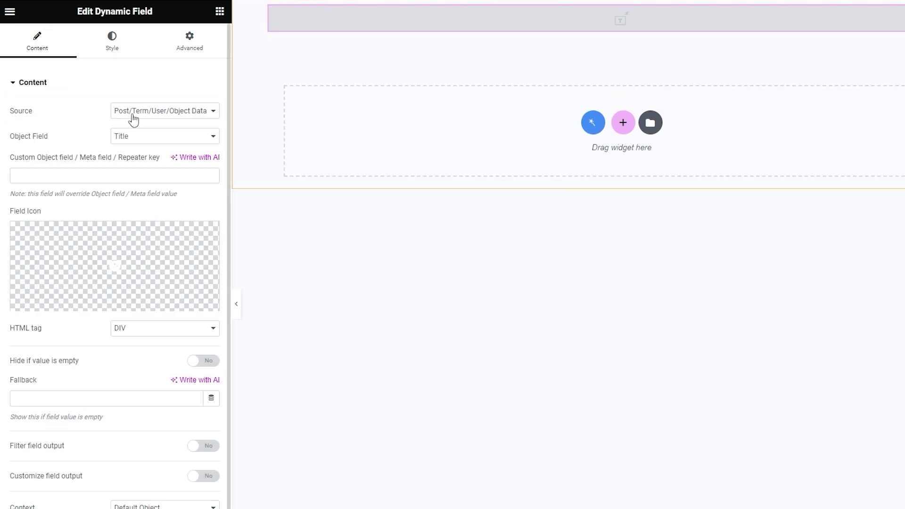
Set the Dynamic Field's source to Post/Term/User/Object Data and its object field to ID from the Appointment group
click(133, 118)
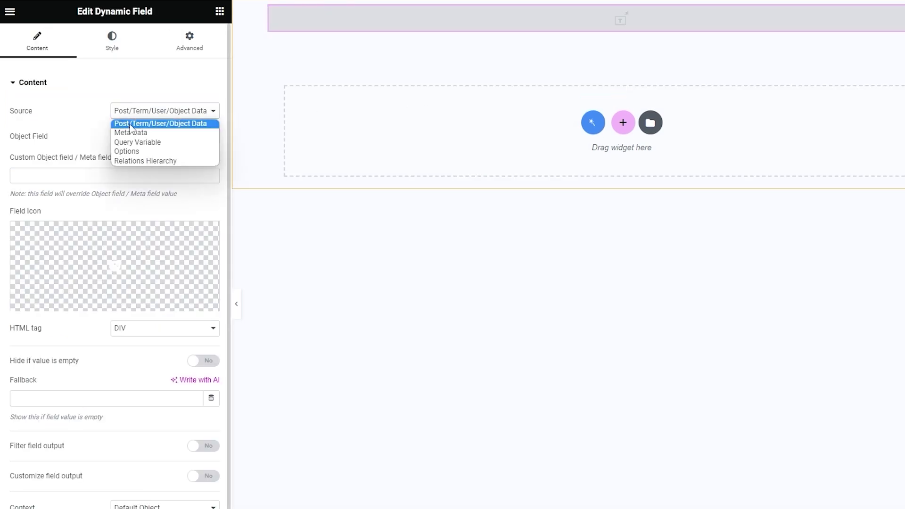
click(177, 124)
click(164, 137)
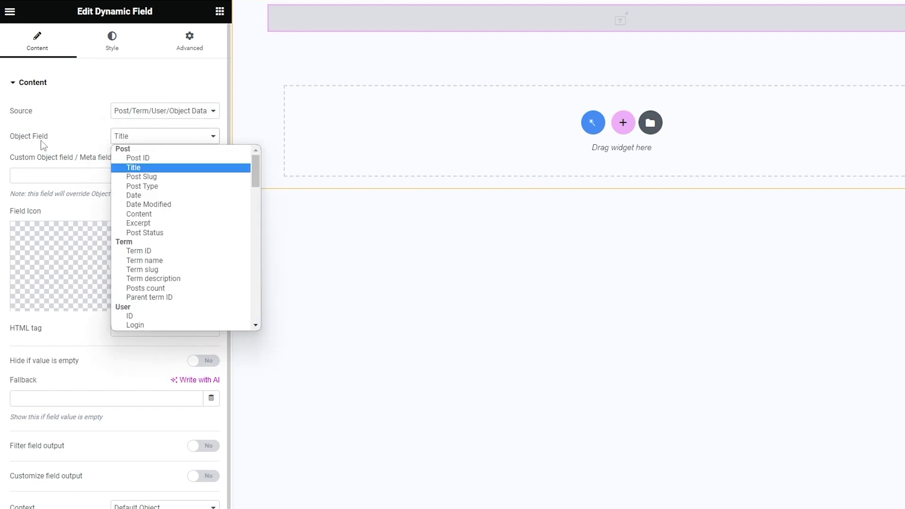
scroll(254, 174, down, 3)
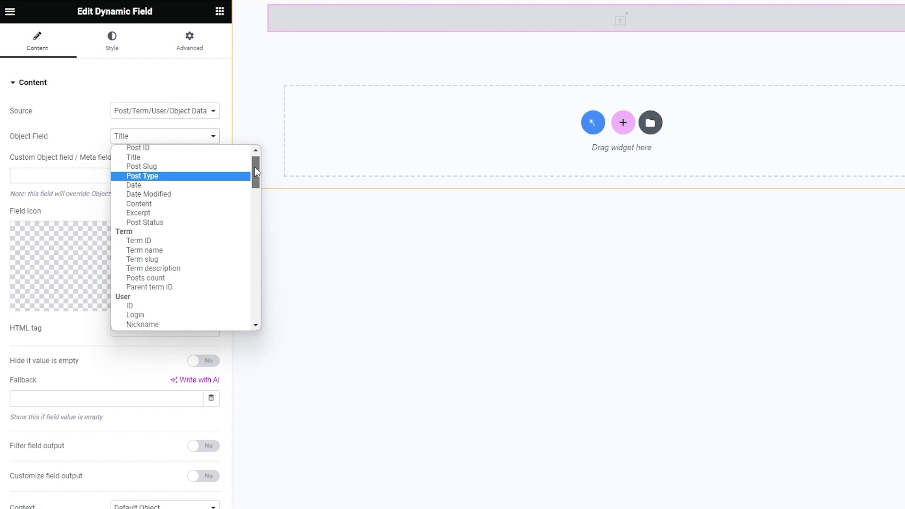
drag(253, 177, 265, 222)
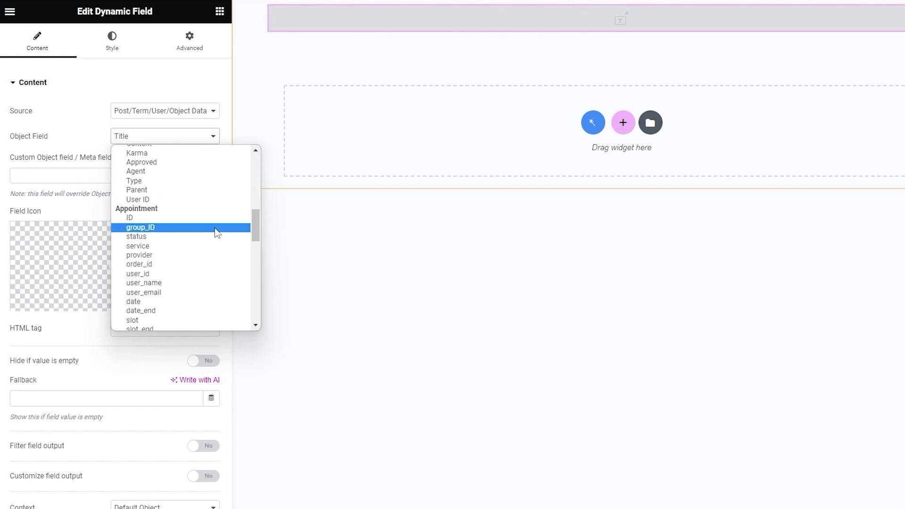
scroll(186, 241, down, 4)
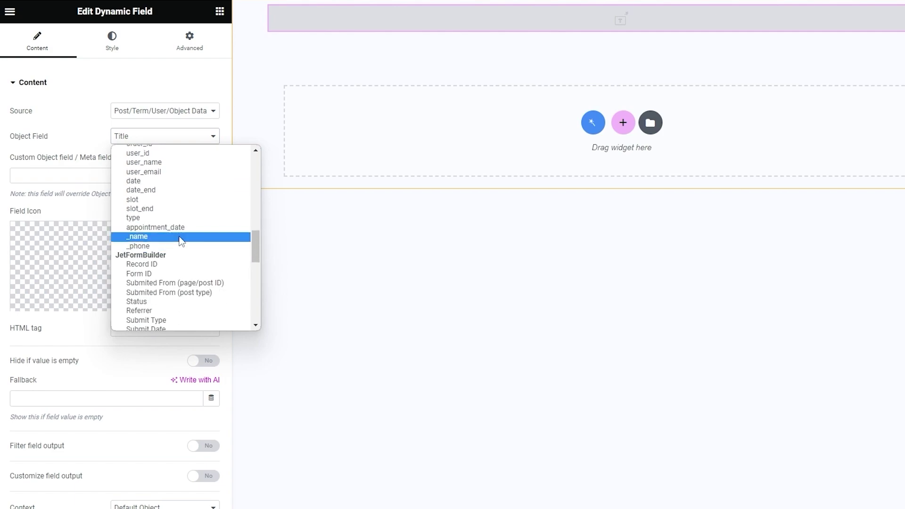
scroll(191, 226, up, 8)
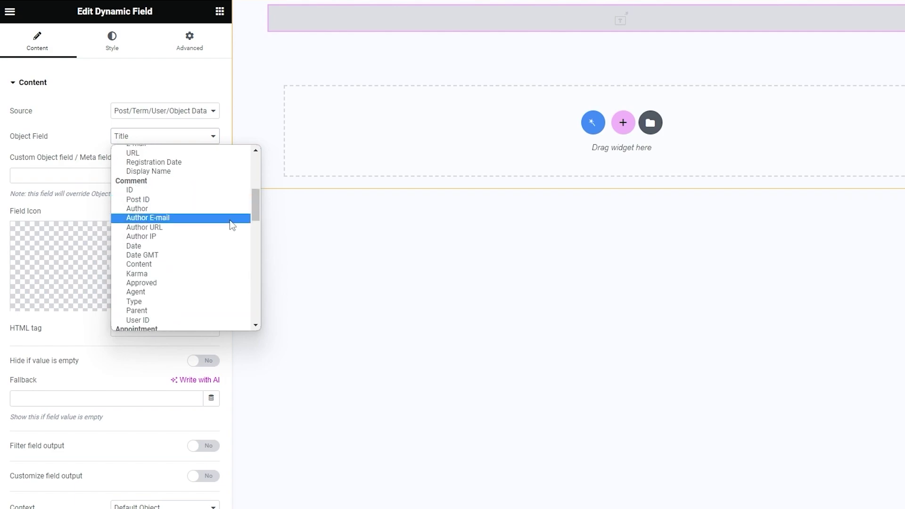
drag(258, 201, 254, 225)
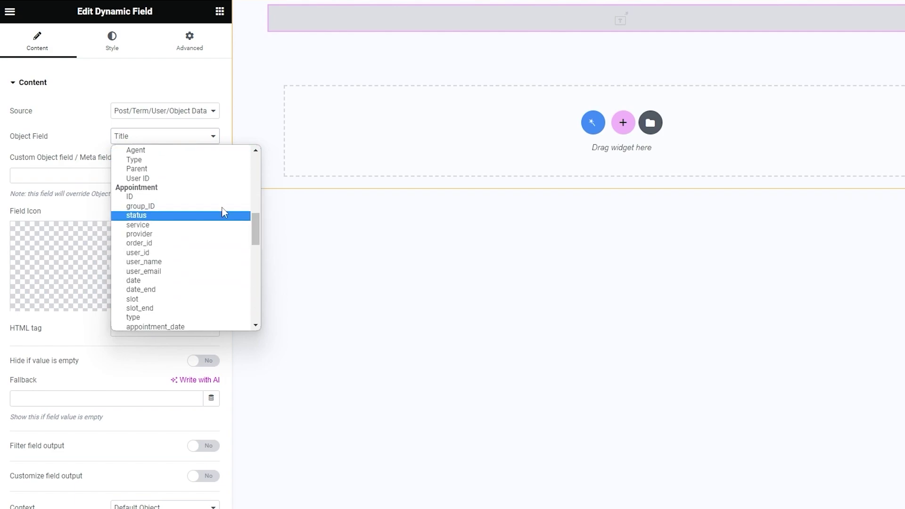
click(188, 197)
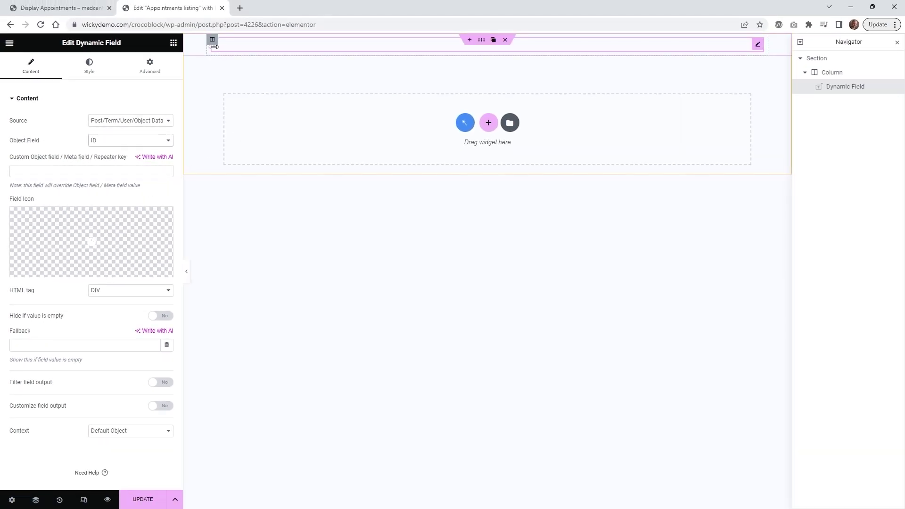
Enable customized output for the appointment ID field and set its field format to "ID - %s"
click(71, 8)
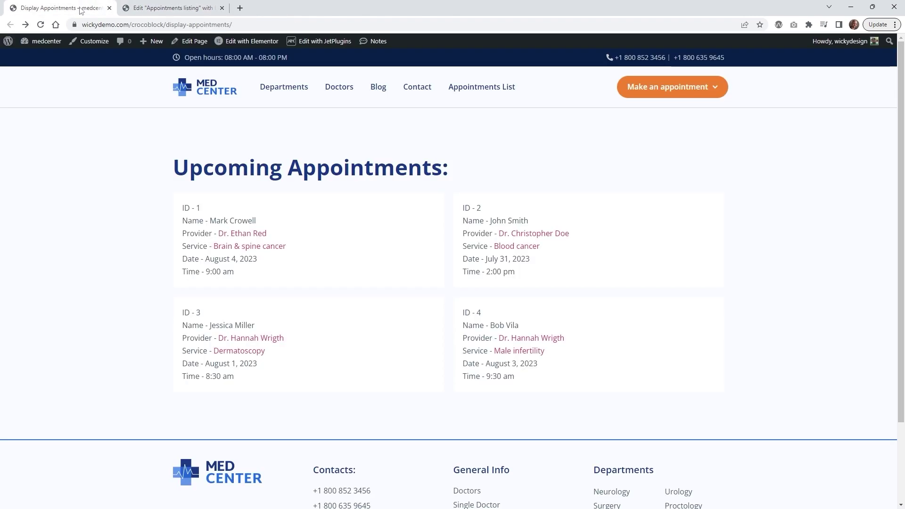
mouse_move(52, 50)
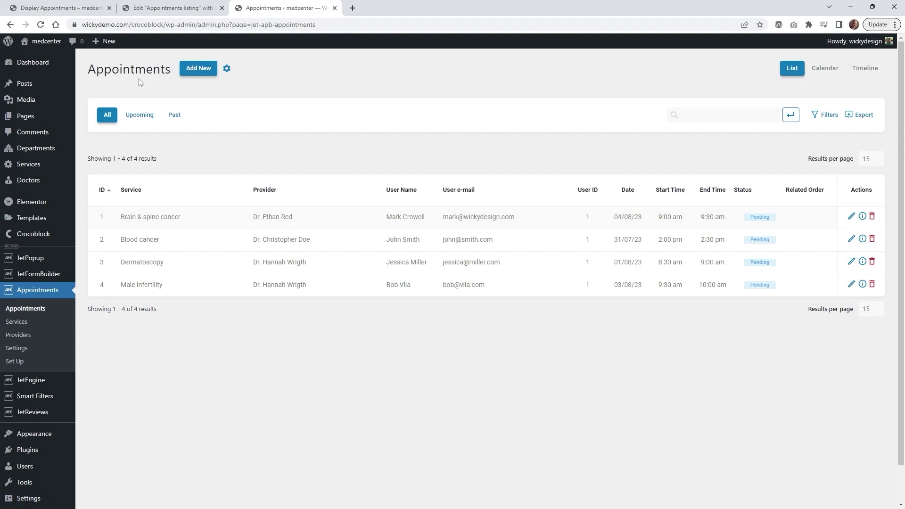
click(71, 5)
click(169, 6)
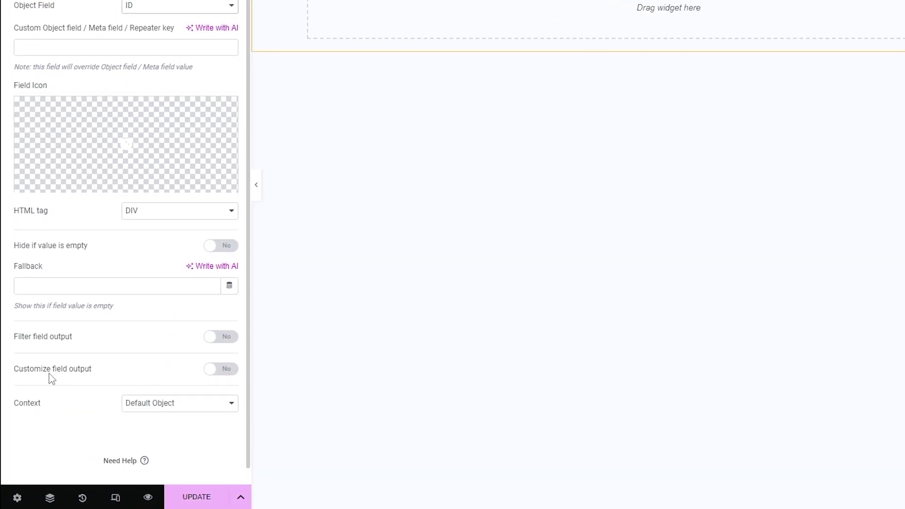
click(229, 372)
scroll(71, 350, down, 1)
click(19, 346)
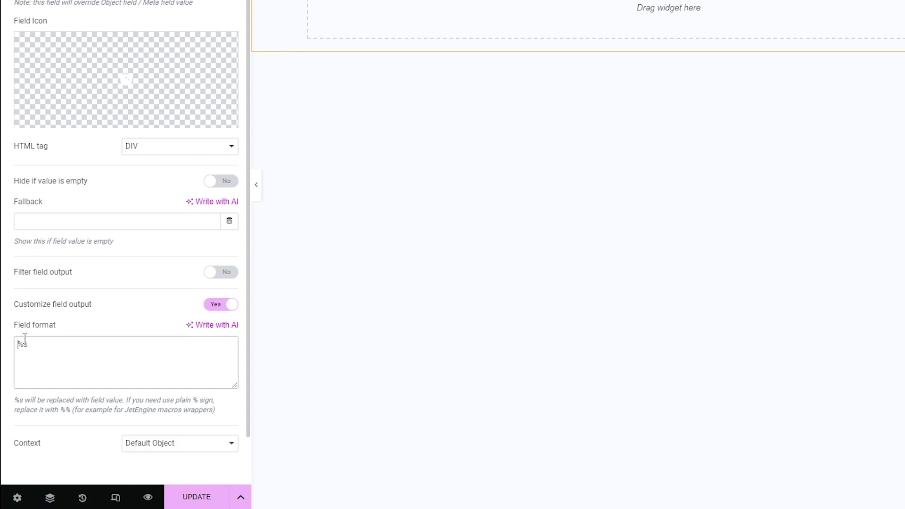
text(ID -)
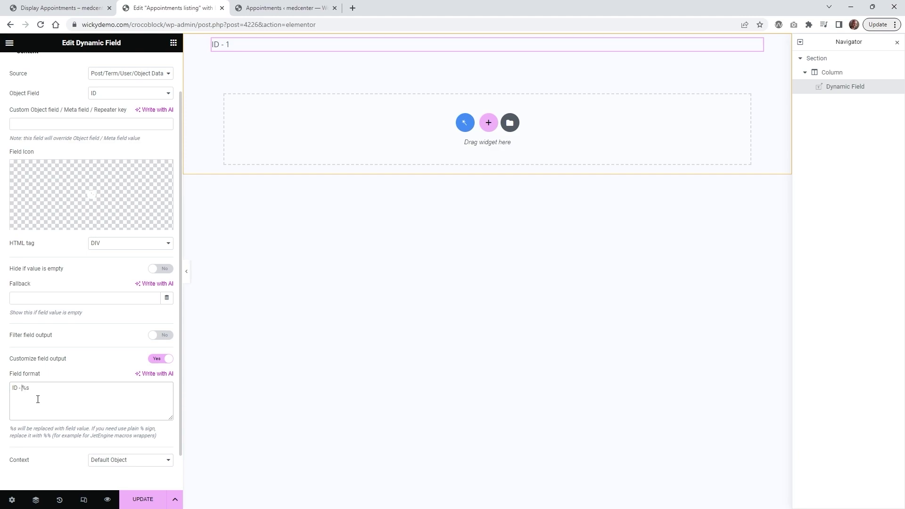
scroll(38, 399, up, 1)
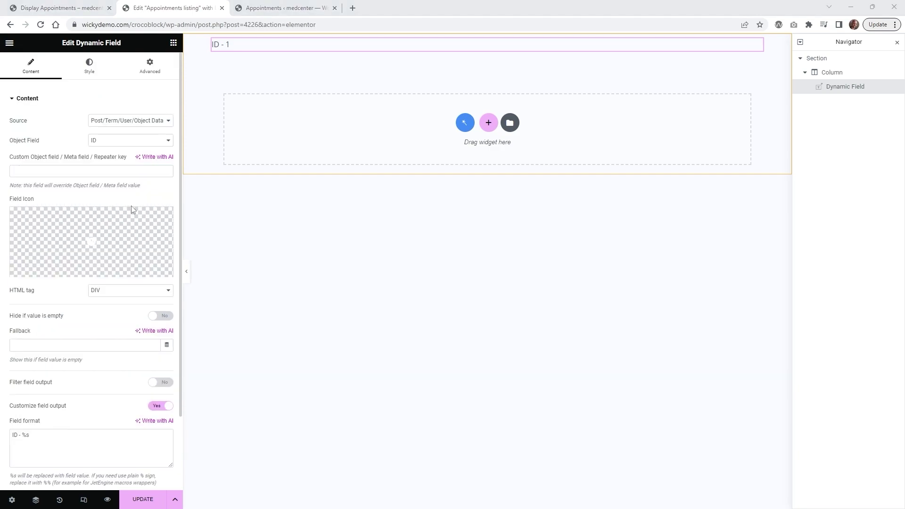
Add a second Dynamic Field widget directly below the appointment ID field
click(173, 46)
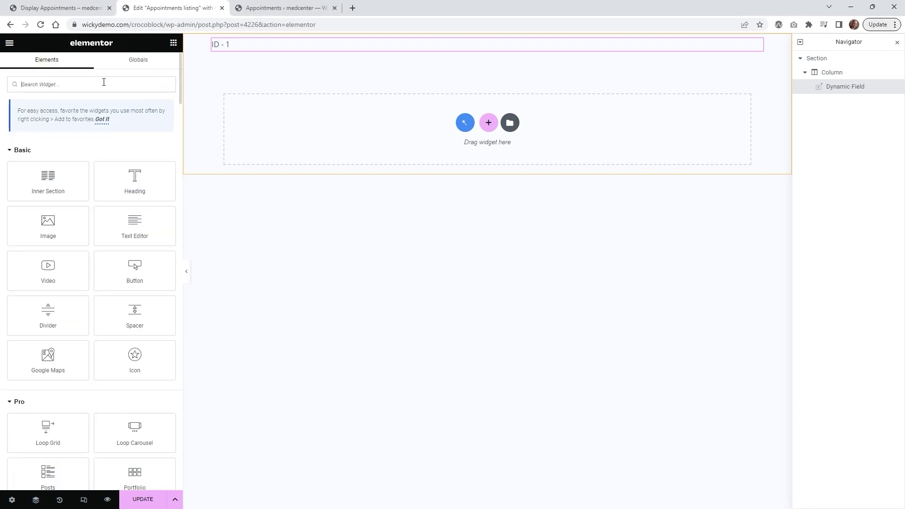
text(dy)
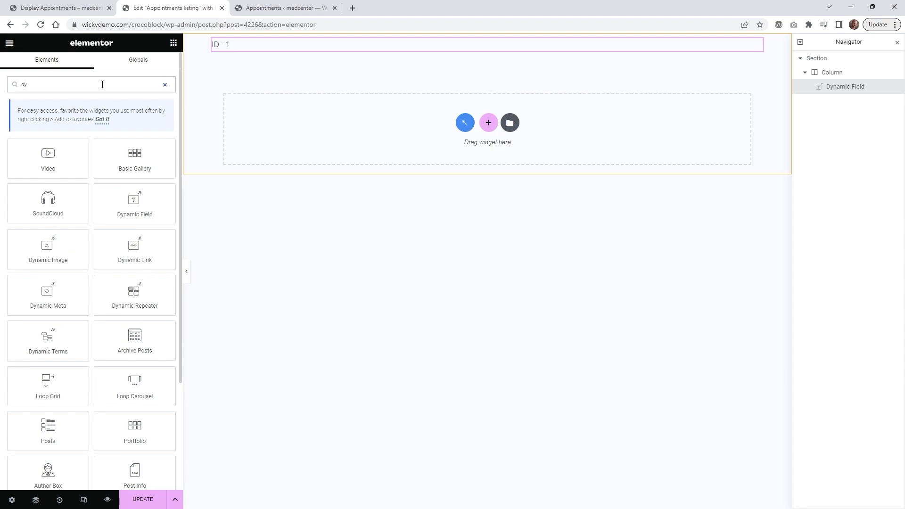
text(n)
drag(48, 157, 282, 51)
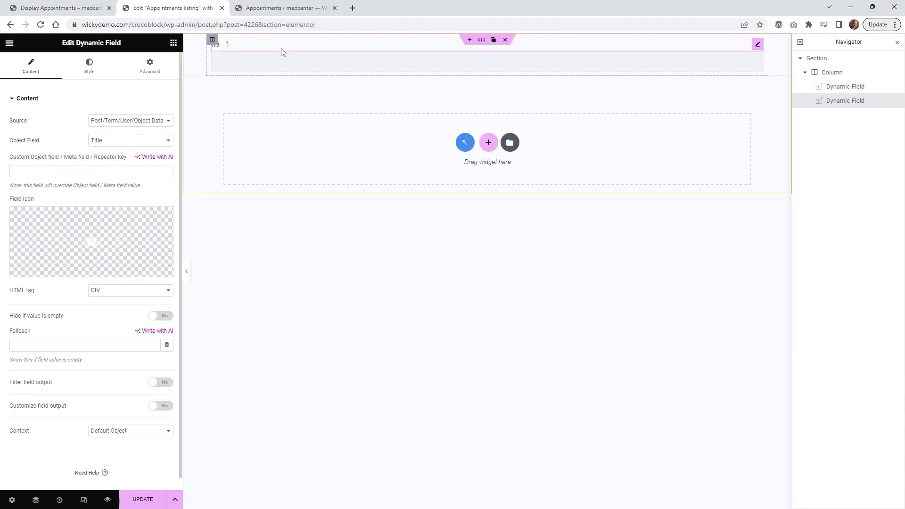
Set the second Dynamic Field's source to Post/Term/User/Object Data and its object field to user_name from the Appointment group
click(106, 121)
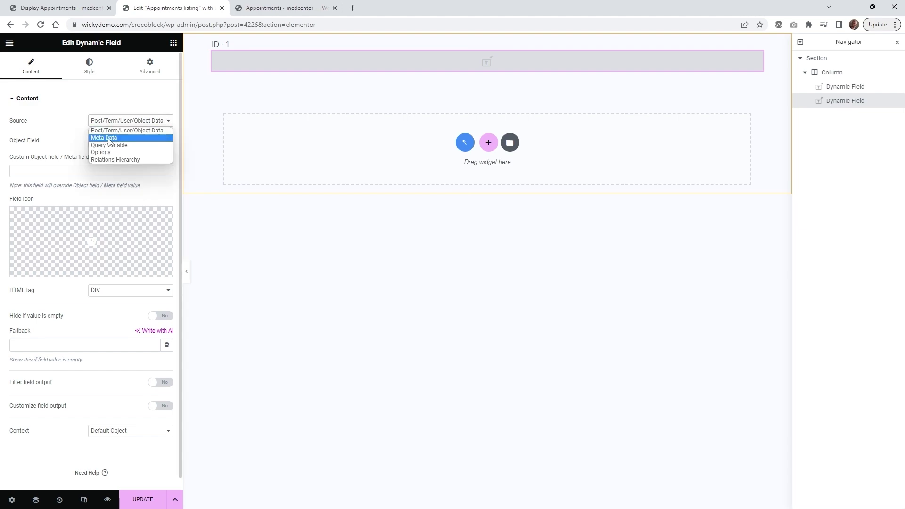
click(104, 132)
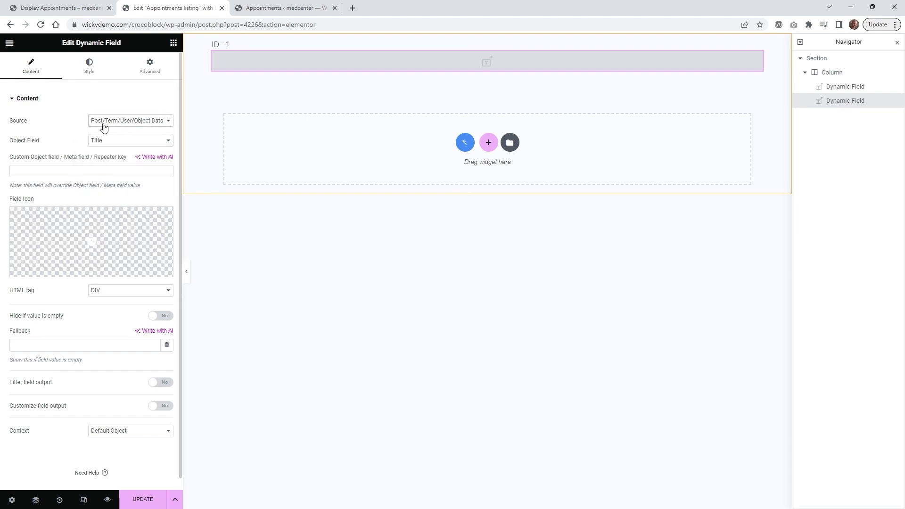
click(129, 140)
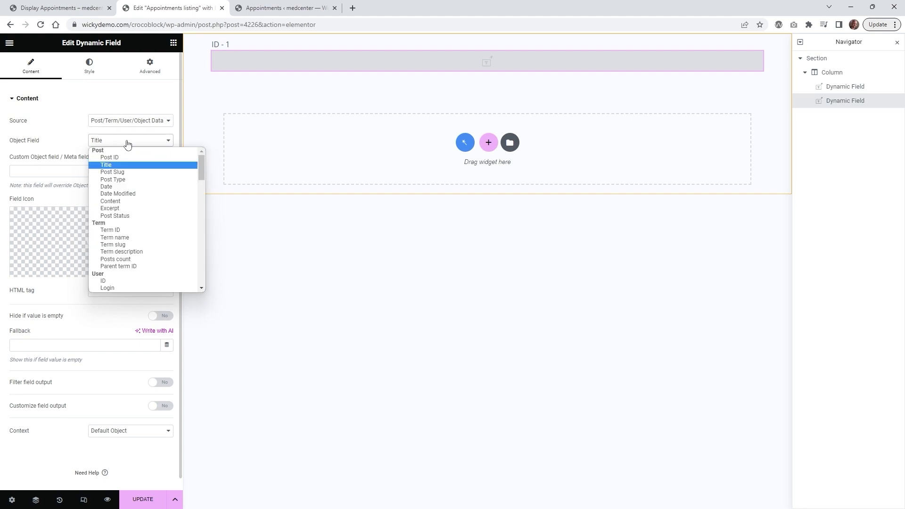
drag(201, 164, 202, 208)
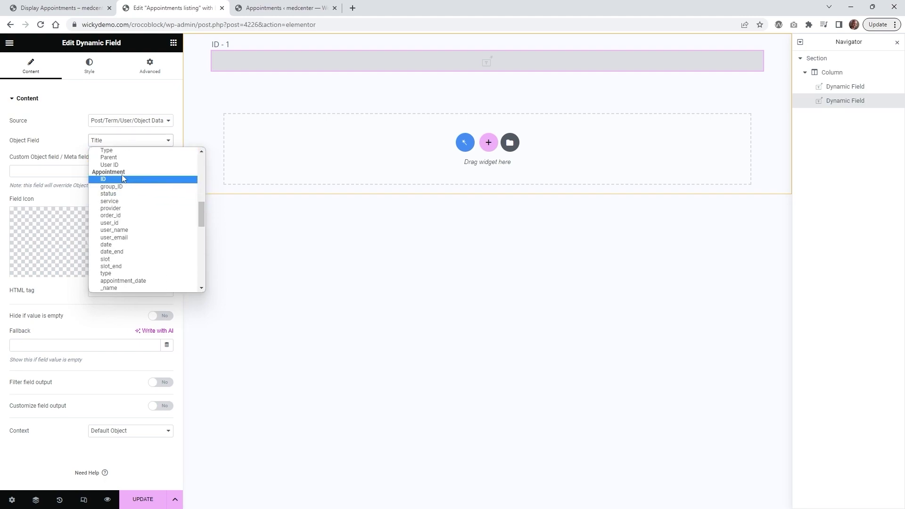
click(115, 230)
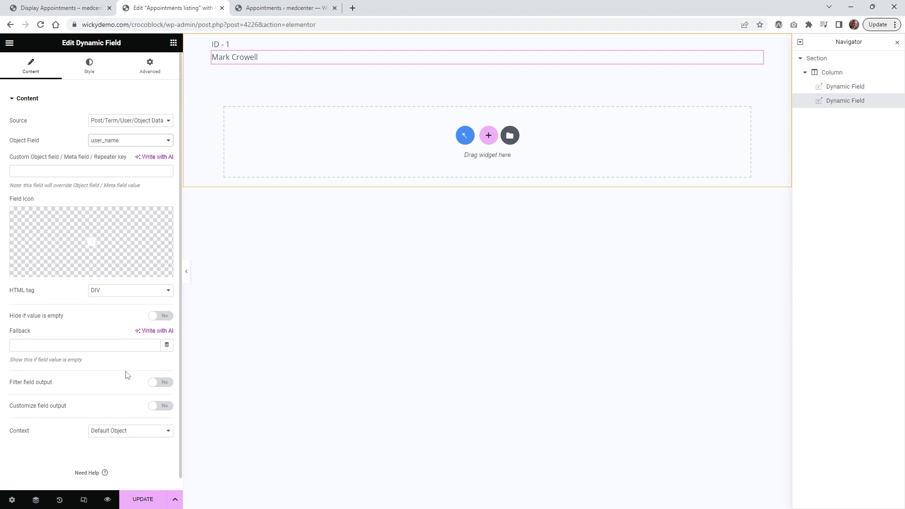
Enable customized output for the user name field and set its field format to "Name - %s"
click(160, 405)
scroll(85, 399, down, 2)
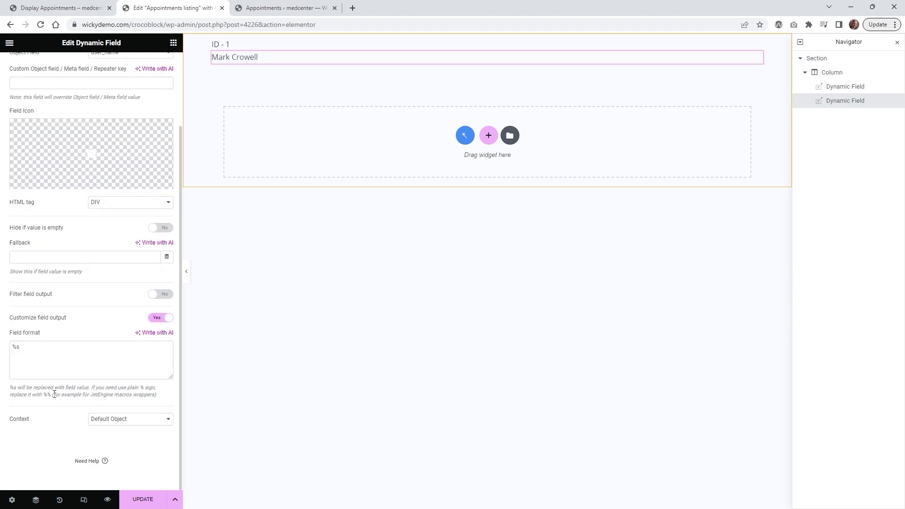
click(13, 346)
text(Name -)
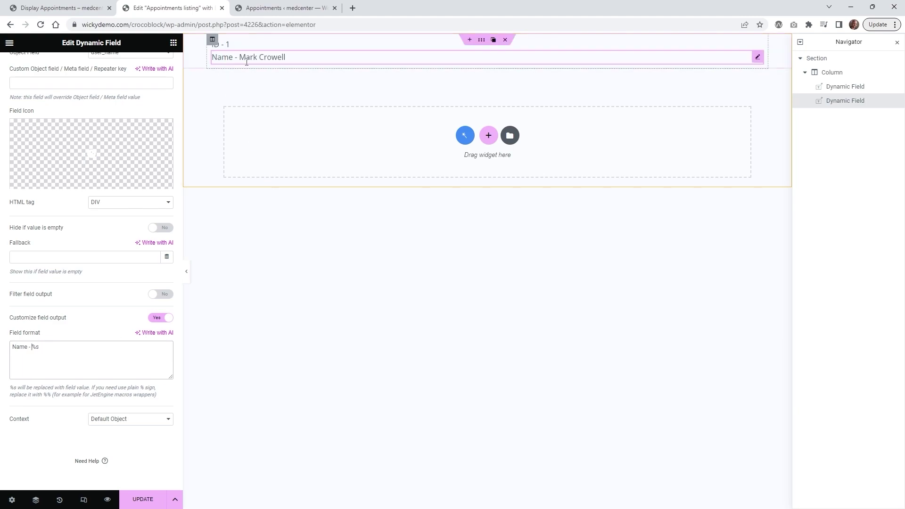
Check the provider entry on the Display Appointments page, and add a third Dynamic Field widget directly below the name field in the listing template
key(ctrl+1)
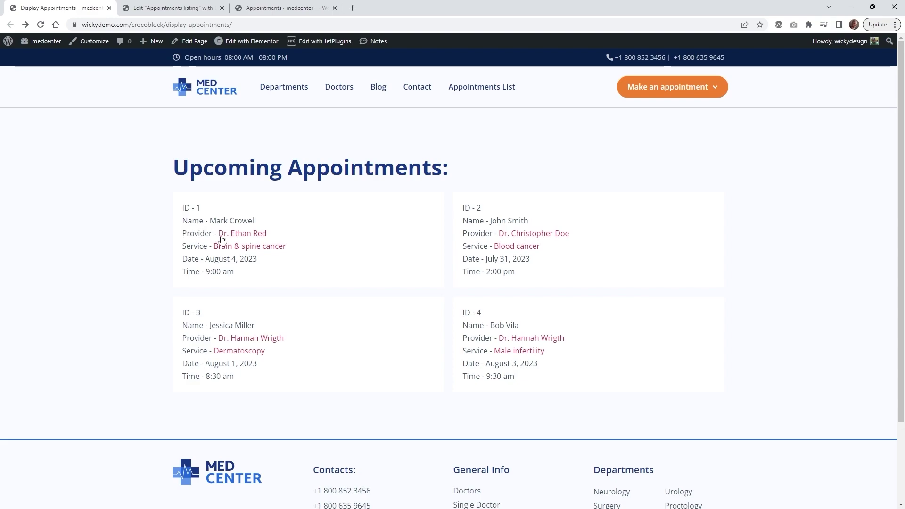
click(247, 235)
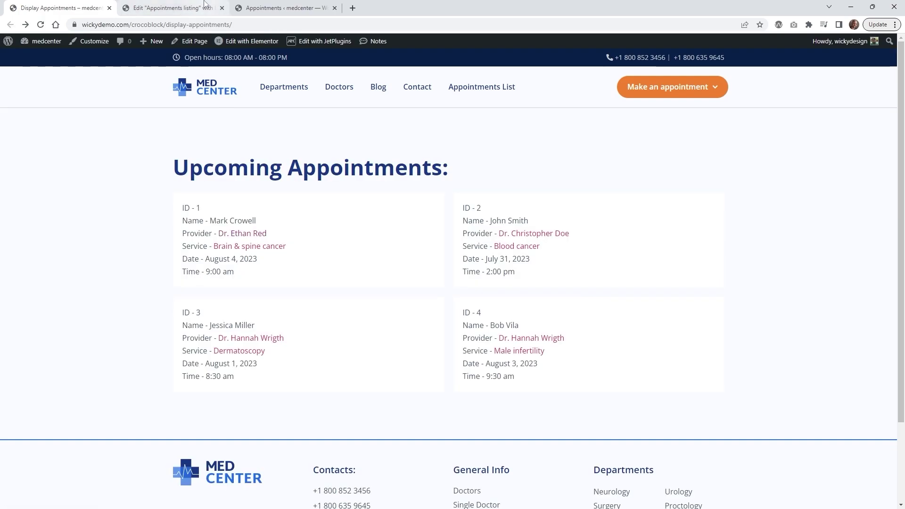
click(283, 7)
click(192, 4)
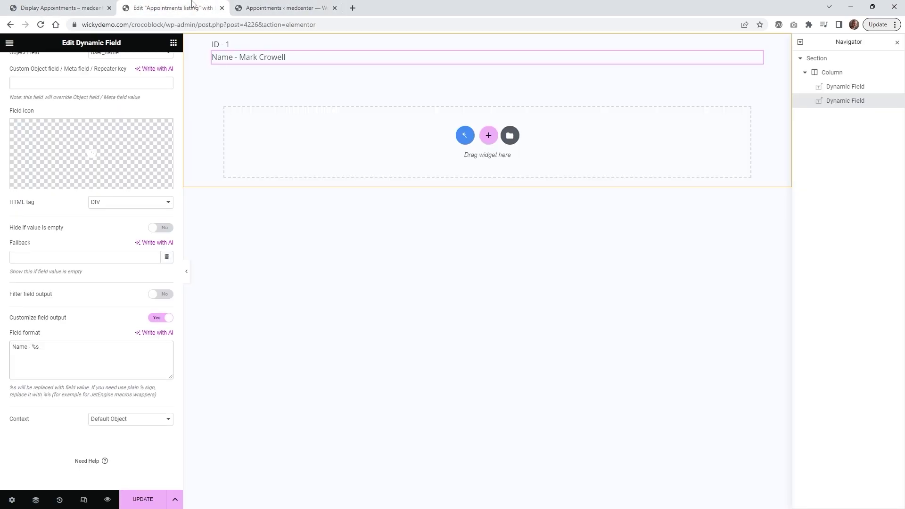
click(174, 43)
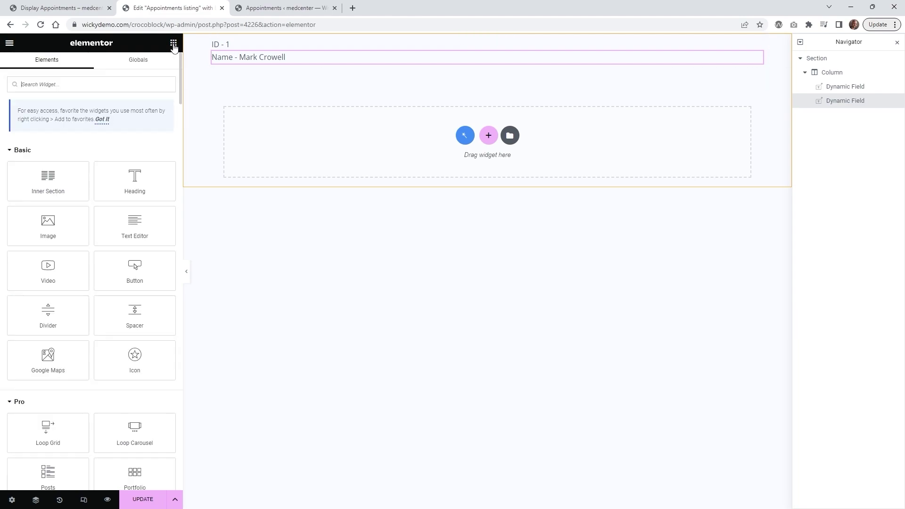
click(74, 84)
text(dyn)
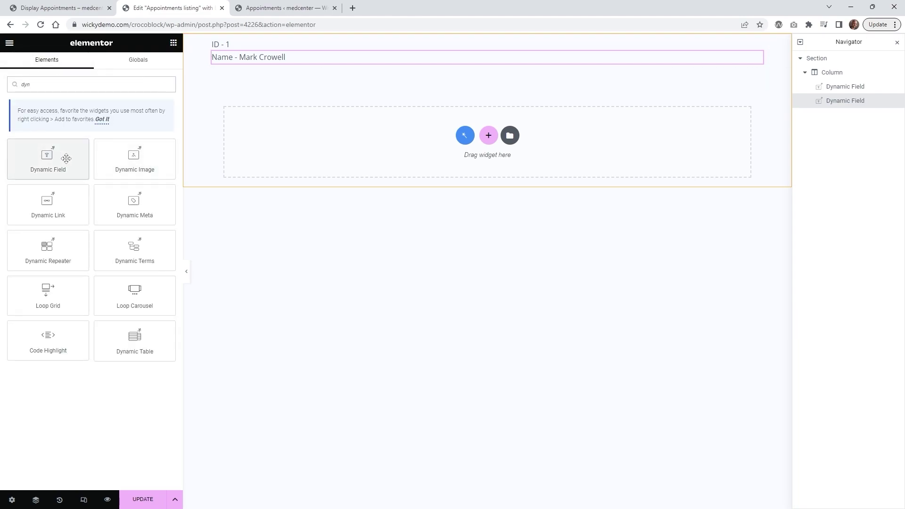
drag(64, 156, 279, 62)
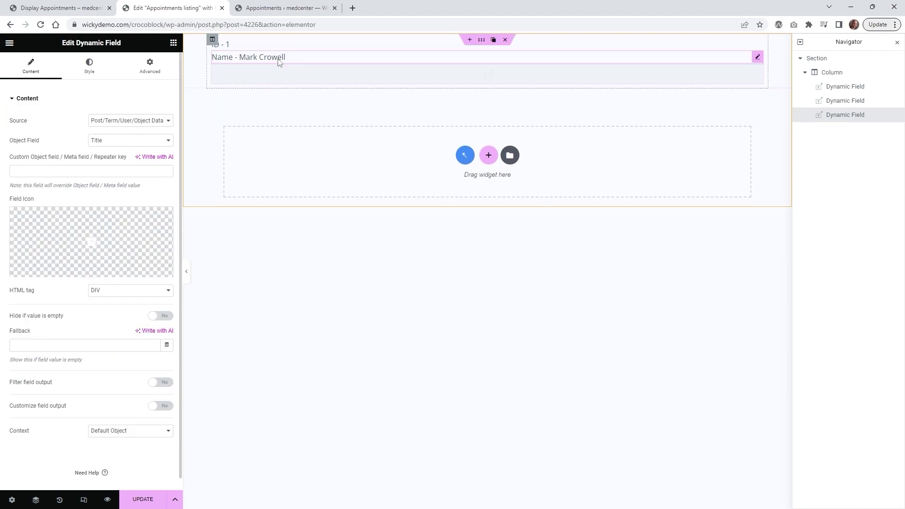
Set the third Dynamic Field's source to Post/Term/User/Object Data and its object field to provider from the Appointment group
click(105, 125)
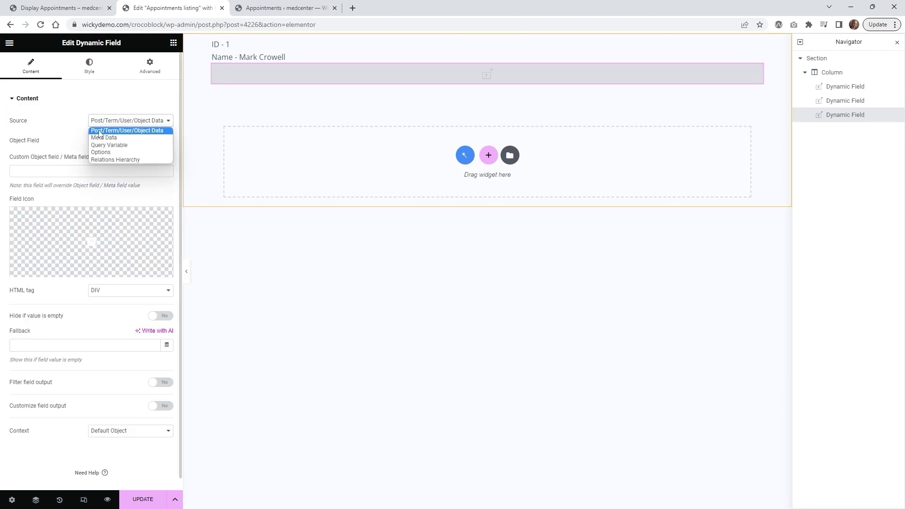
click(99, 131)
click(130, 140)
drag(202, 163, 199, 217)
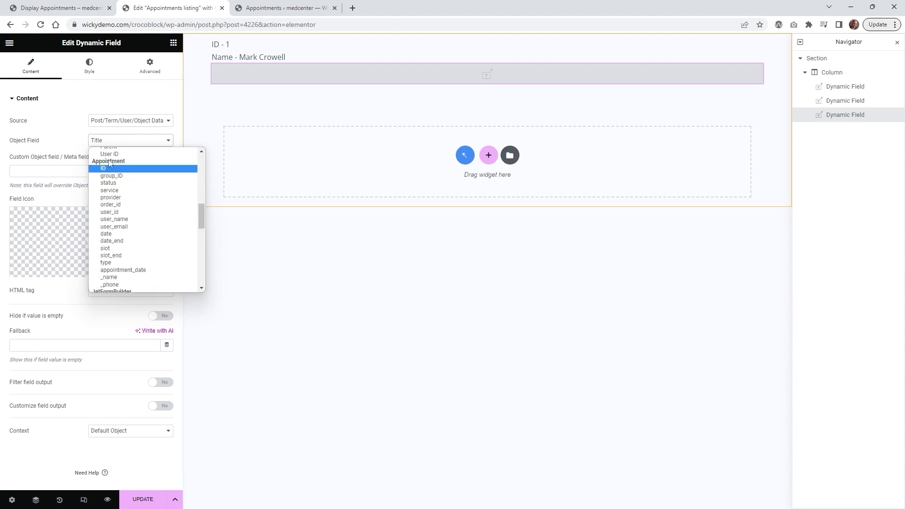
click(111, 197)
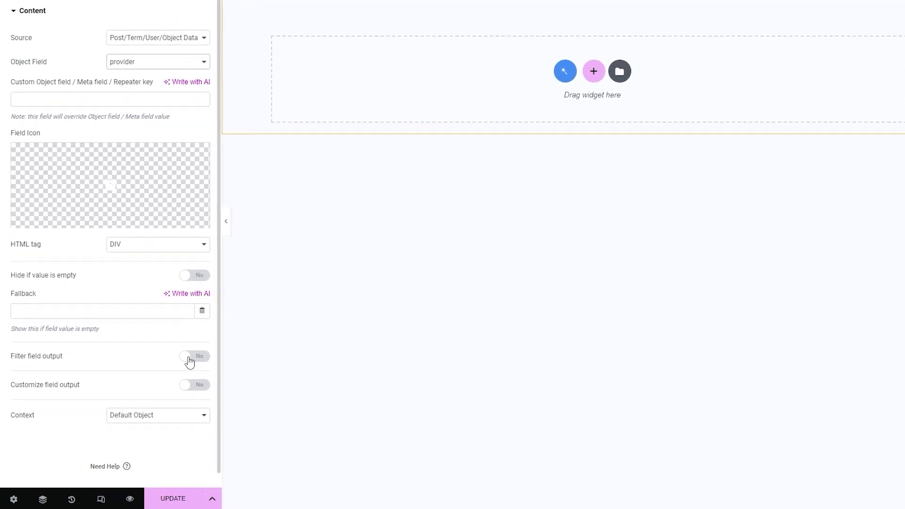
Enable output filtering for the provider field and choose Get post/page link as its callback
click(204, 345)
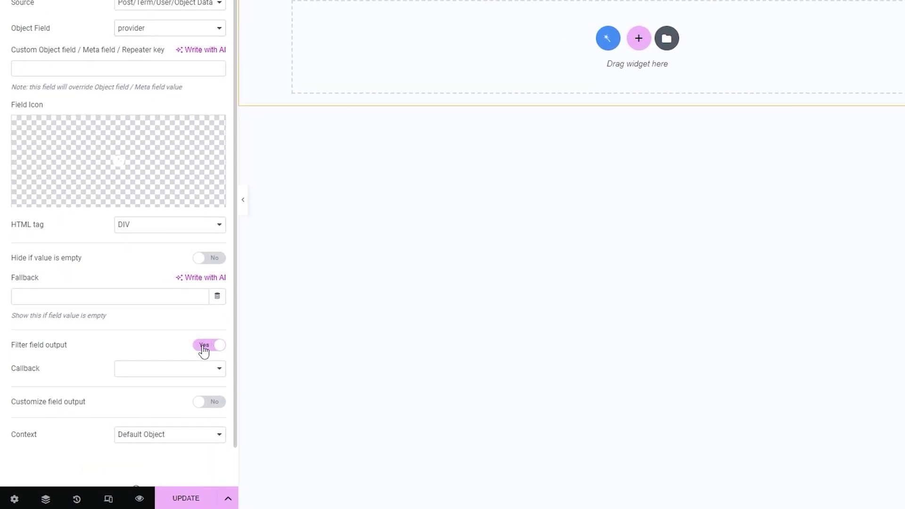
scroll(93, 347, down, 1)
click(158, 333)
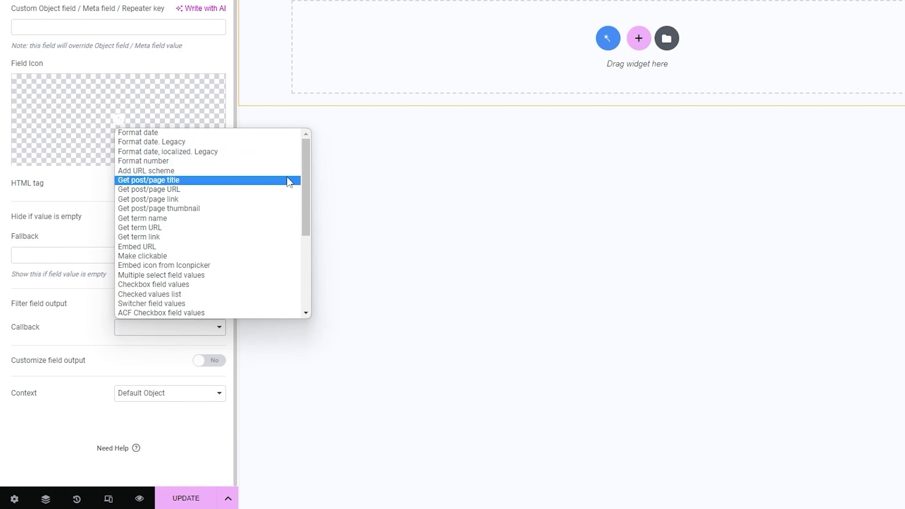
mouse_move(308, 170)
mouse_down()
mouse_move(315, 223)
mouse_move(309, 173)
mouse_up()
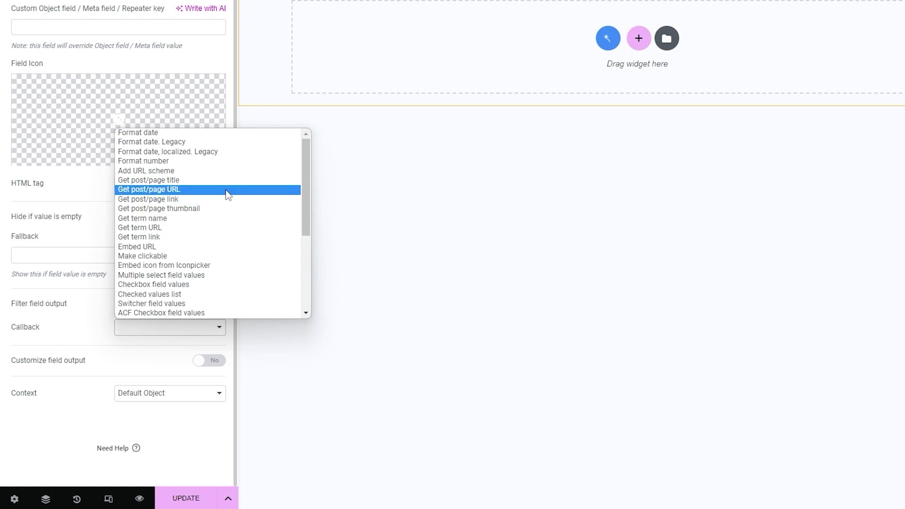
click(171, 200)
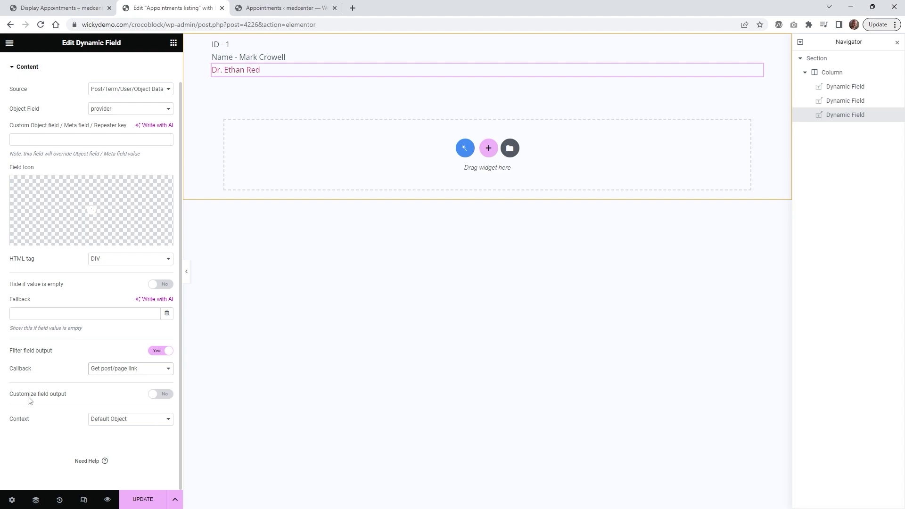
Customize the provider field's output with the format "Provider - %s" and compare it with the Display Appointments page
click(157, 395)
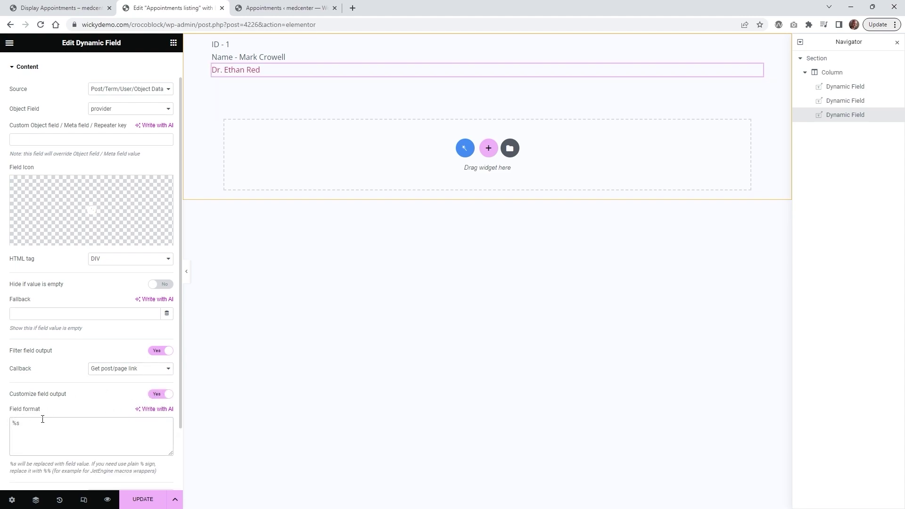
text(Provider -)
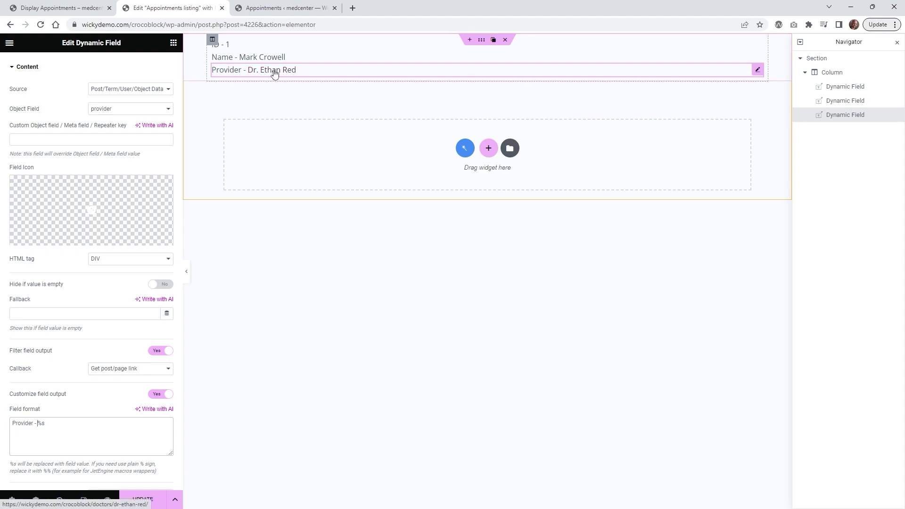
key(ctrl+shift+Tab)
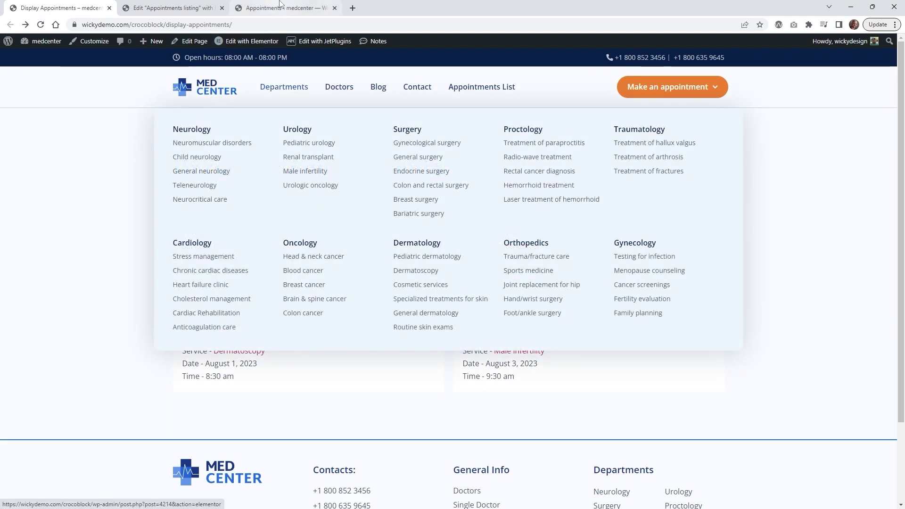
key(ctrl+shift+Tab)
key(ctrl+shift+Tab)
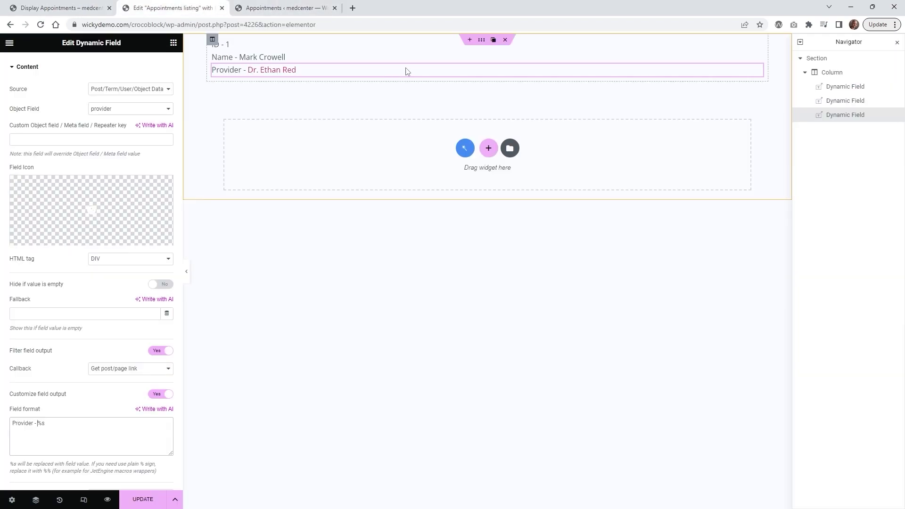
Duplicate the provider field and set the copy's object field to service from the Appointment group
mouse_move(753, 70)
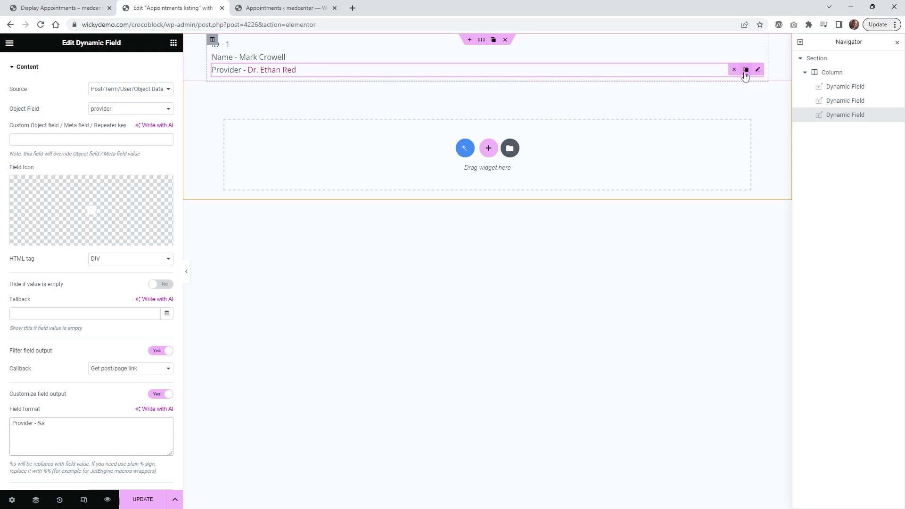
click(745, 71)
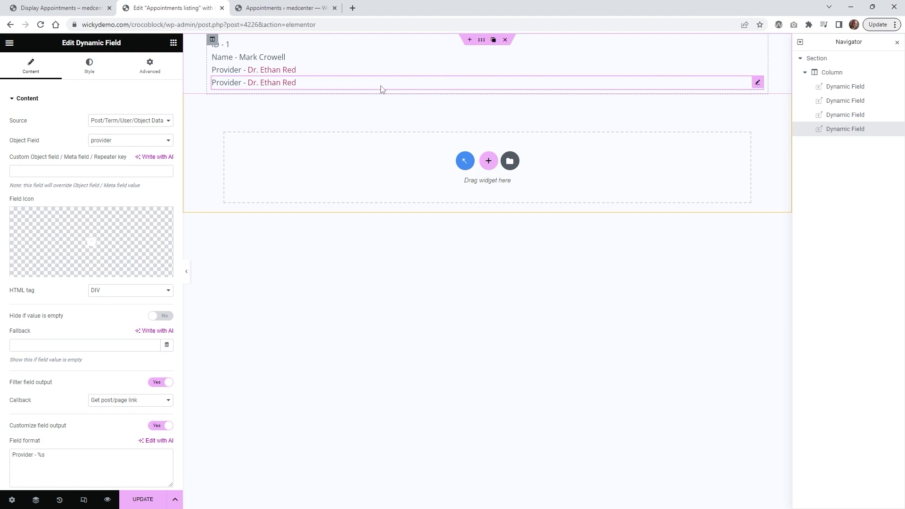
click(126, 143)
drag(204, 201, 203, 211)
click(113, 228)
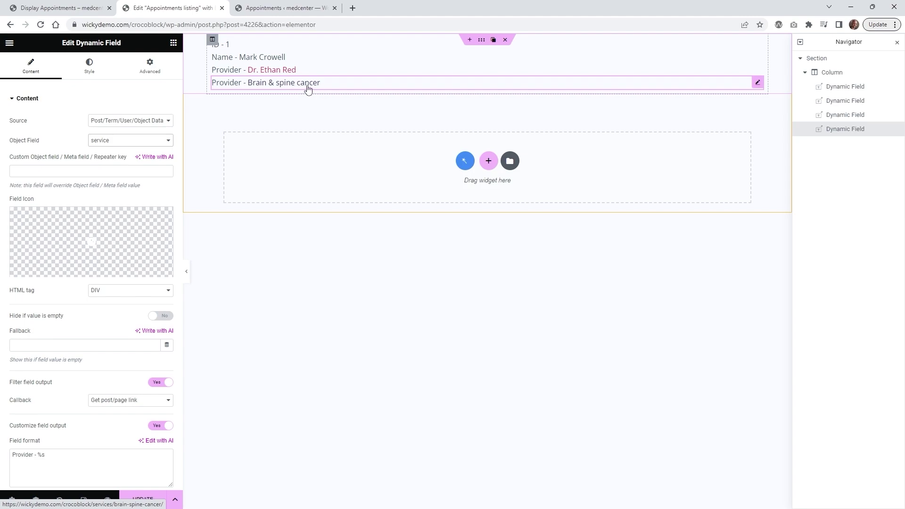
Change the duplicated field's format to "Service - %s"
scroll(47, 402, down, 1)
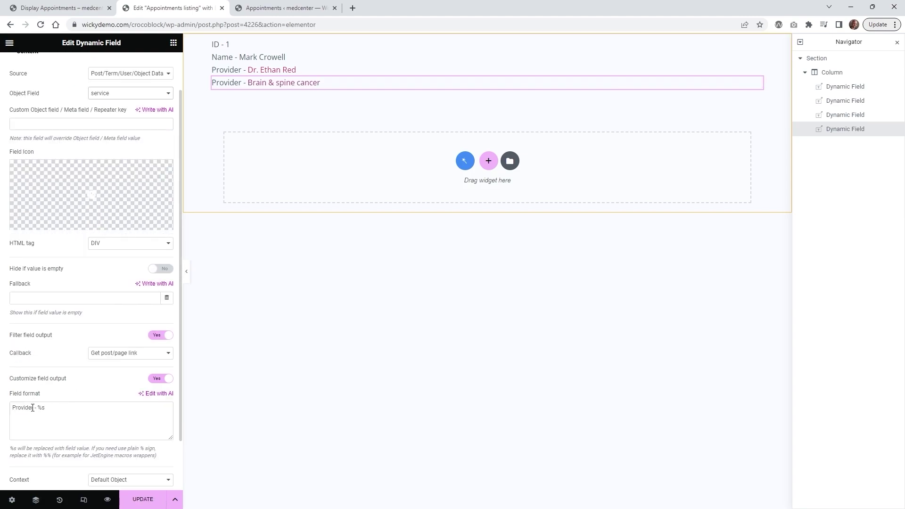
drag(32, 407, 3, 408)
key(BackSpace)
key(Delete)
text(Service)
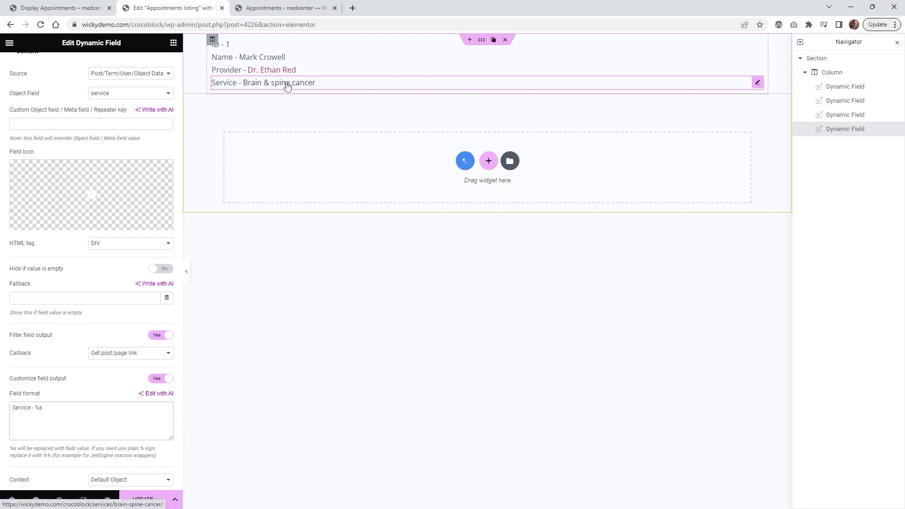
Check the Display Appointments page for the next entry, and add a fifth Dynamic Field widget directly below the service field
key(ctrl+shift+Tab)
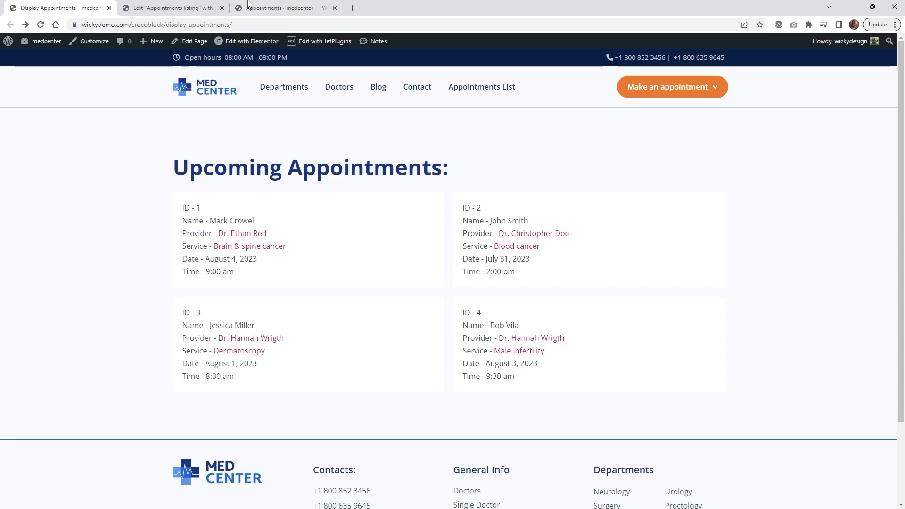
key(ctrl+shift+Tab)
key(ctrl+shift+Tab)
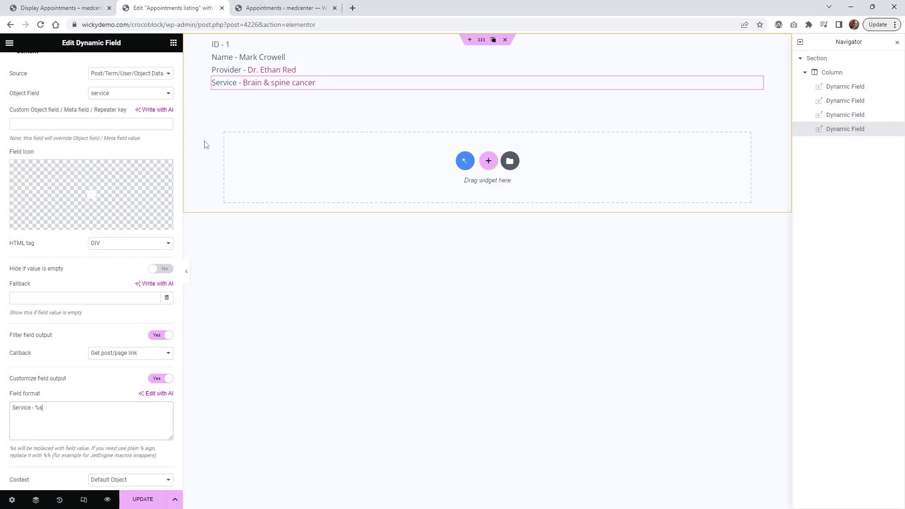
click(174, 43)
text(dyn)
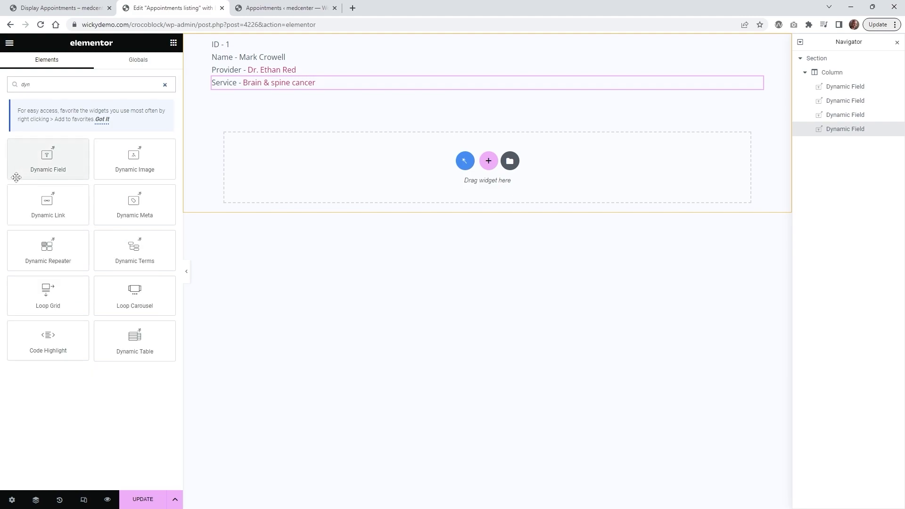
drag(31, 173, 315, 91)
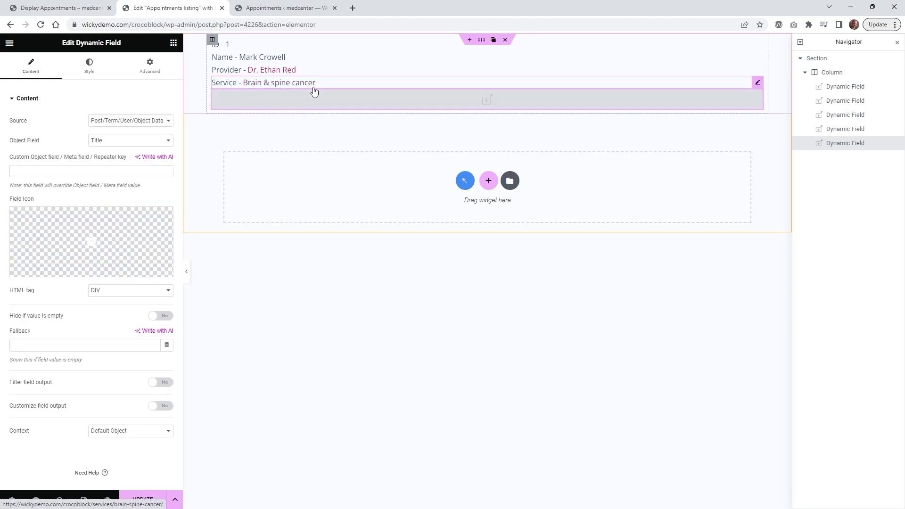
Set the fifth field's object field to date from the Appointment group and filter its output with the Format date callback
click(108, 141)
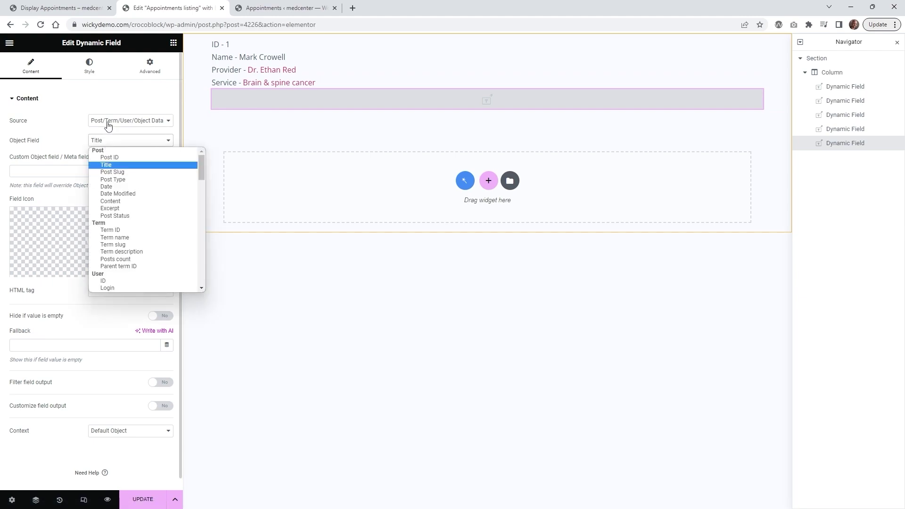
drag(201, 173, 199, 217)
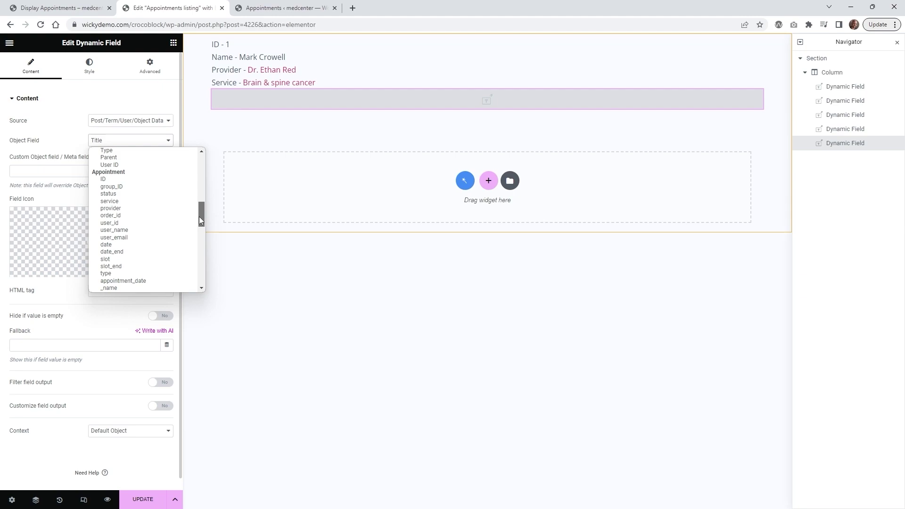
click(125, 245)
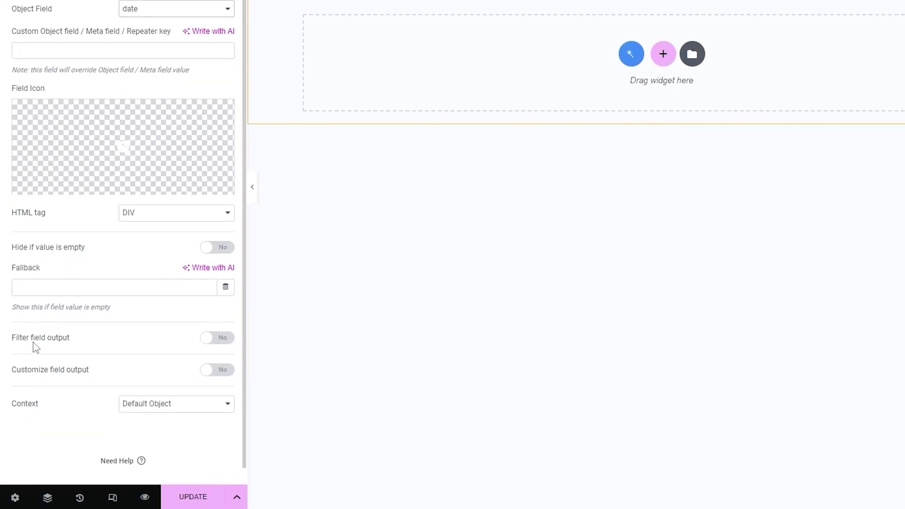
click(225, 346)
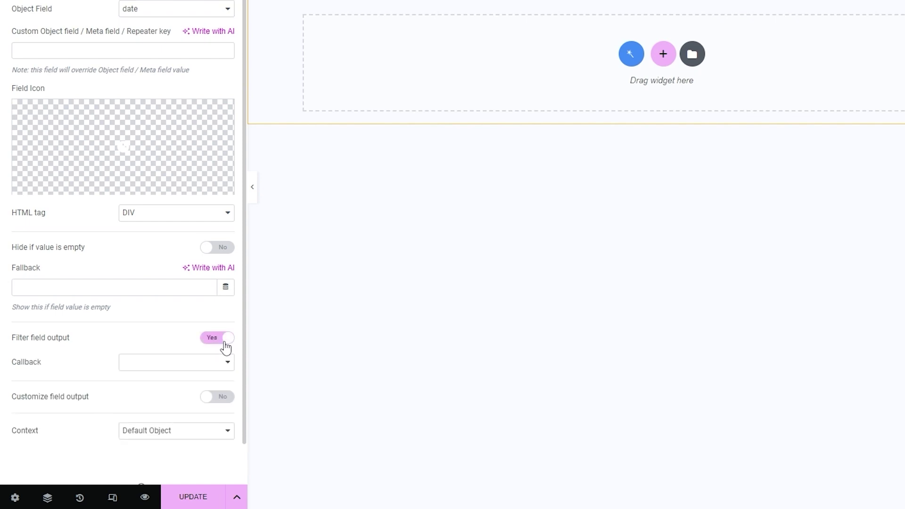
click(193, 370)
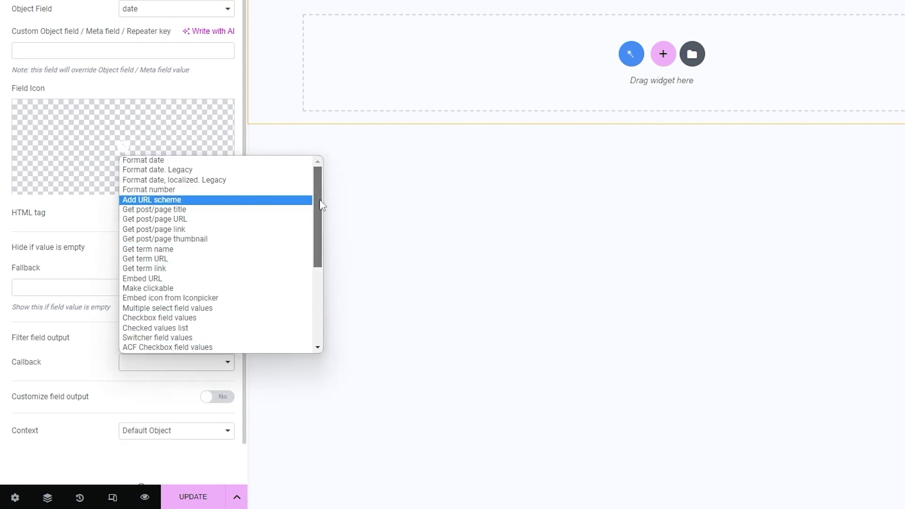
click(163, 161)
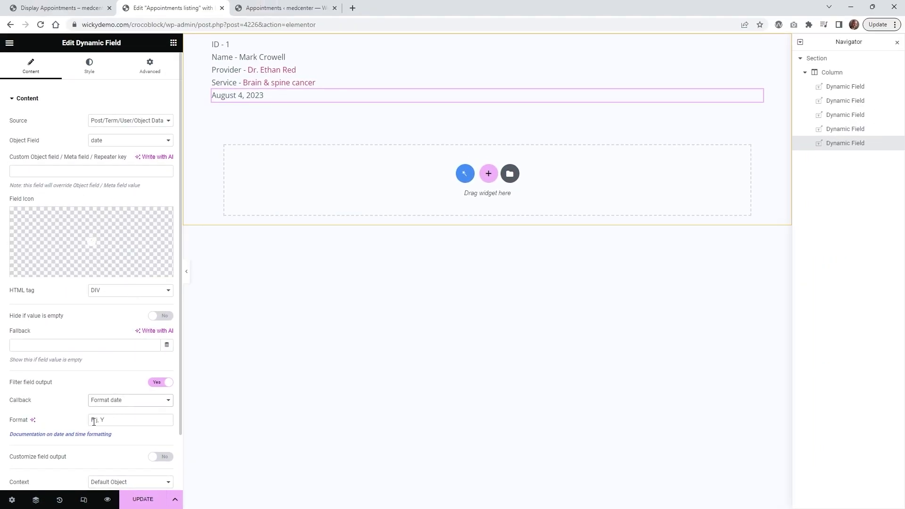
Examine the WordPress documentation on date and time formatting, including the format characters and the format string examples
click(65, 434)
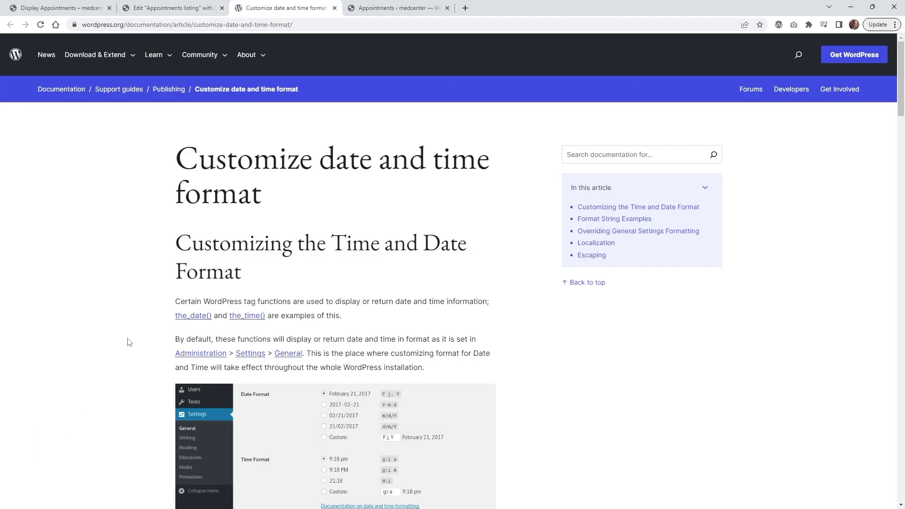
scroll(126, 280, down, 3)
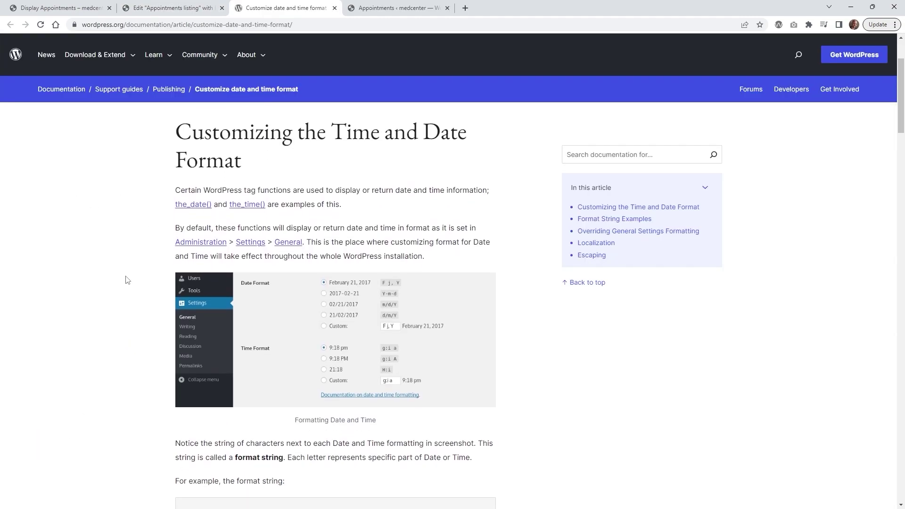
drag(900, 113, 900, 168)
drag(900, 174, 885, 209)
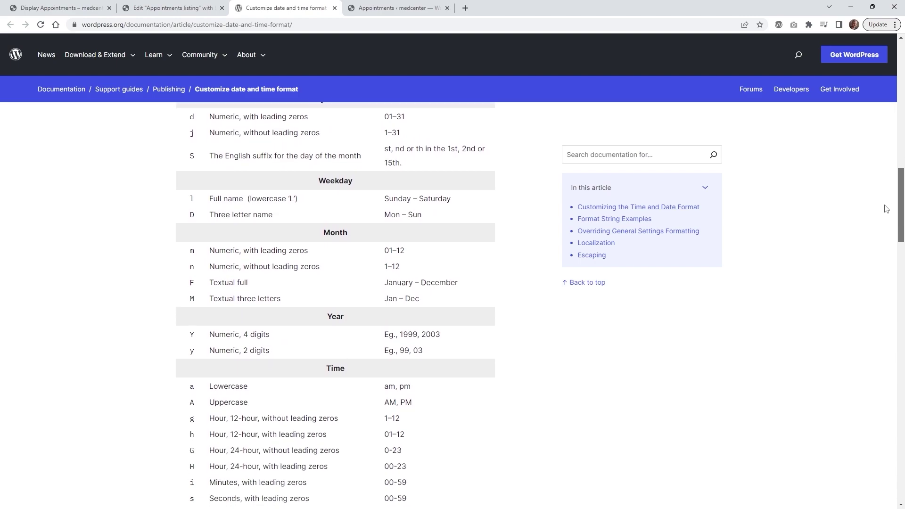
scroll(886, 209, down, 1)
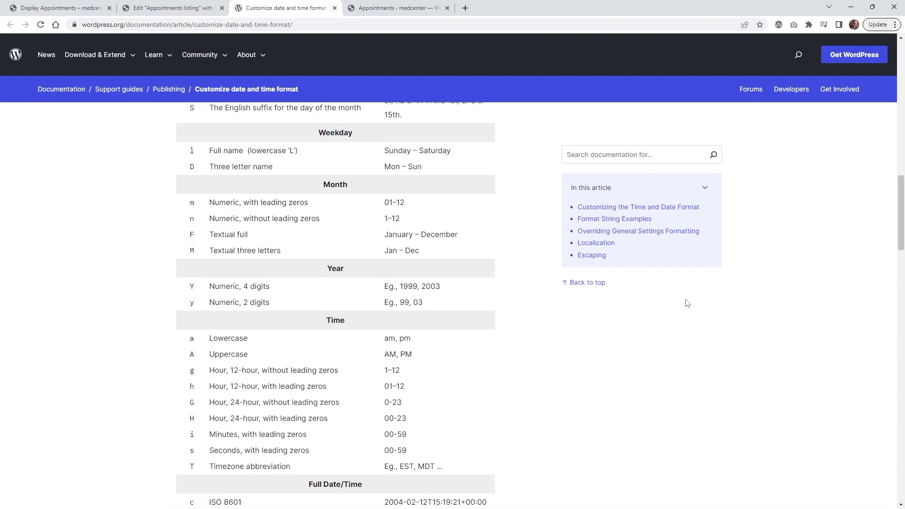
scroll(271, 383, down, 2)
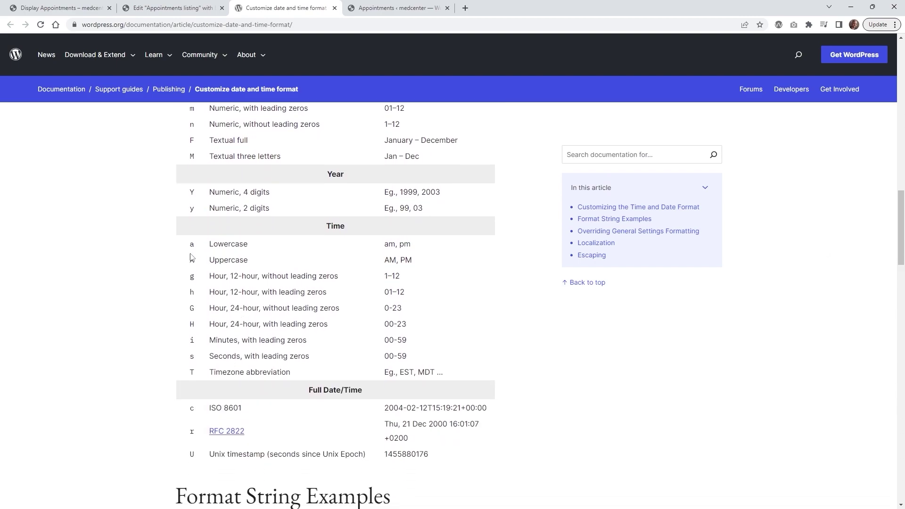
scroll(152, 378, down, 6)
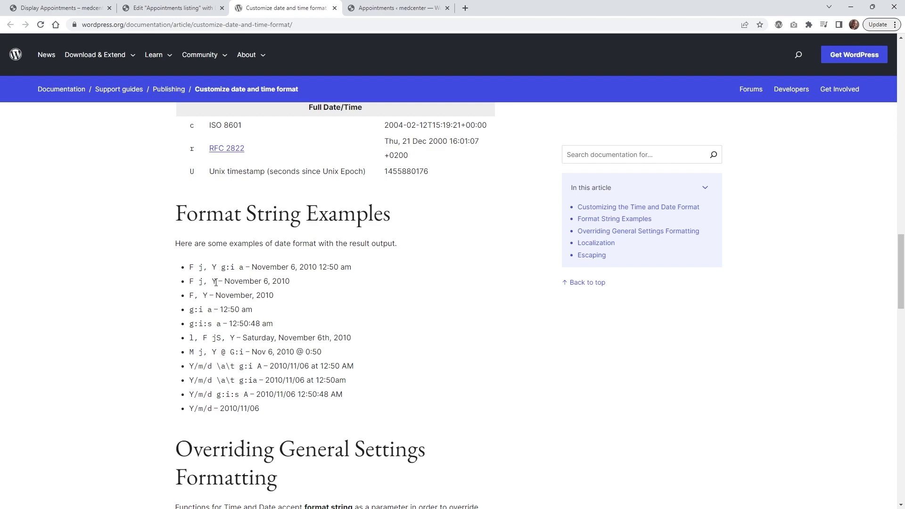
click(206, 281)
drag(210, 292, 190, 294)
click(211, 323)
double_click(210, 324)
click(219, 313)
click(175, 5)
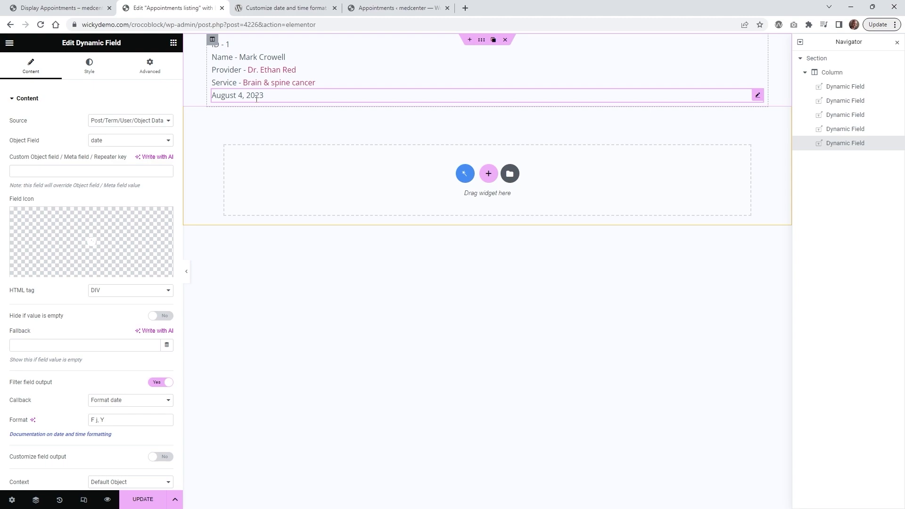
Customize the date field's output with the format "Date - %s"
scroll(68, 389, down, 2)
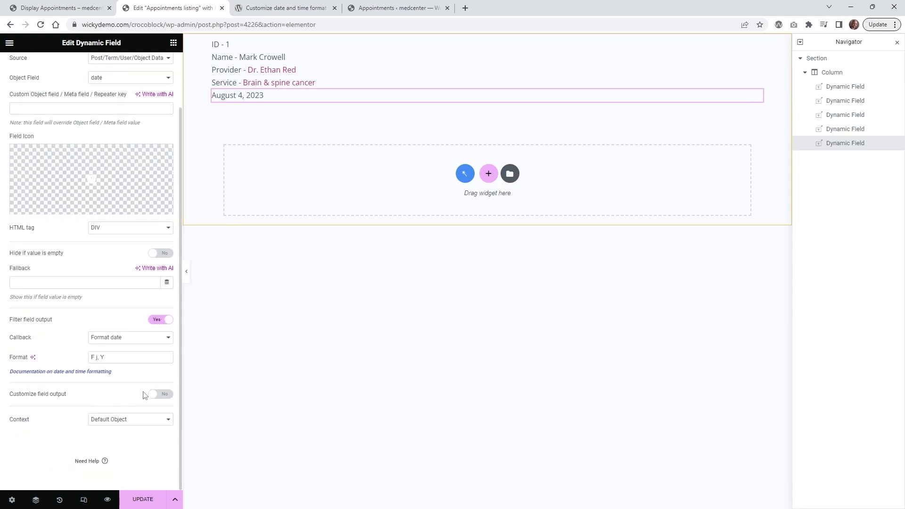
click(158, 394)
click(52, 421)
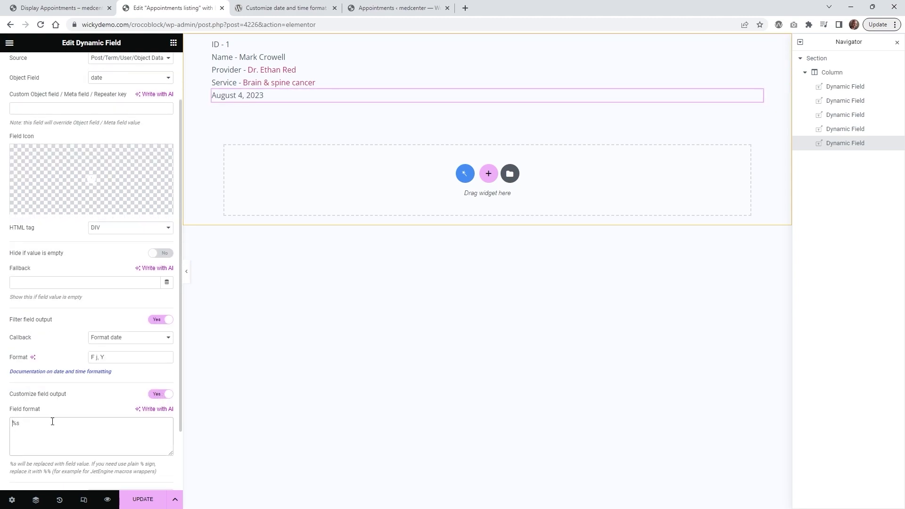
text(Date -)
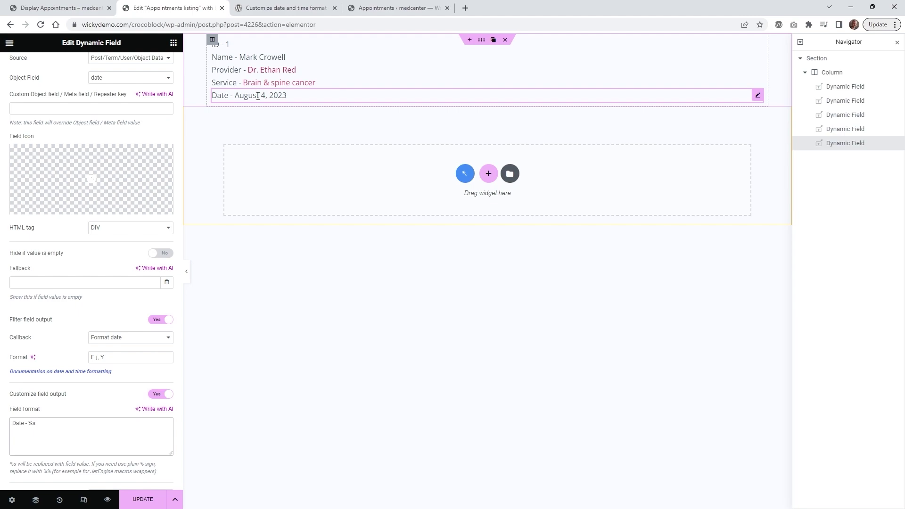
key(Escape)
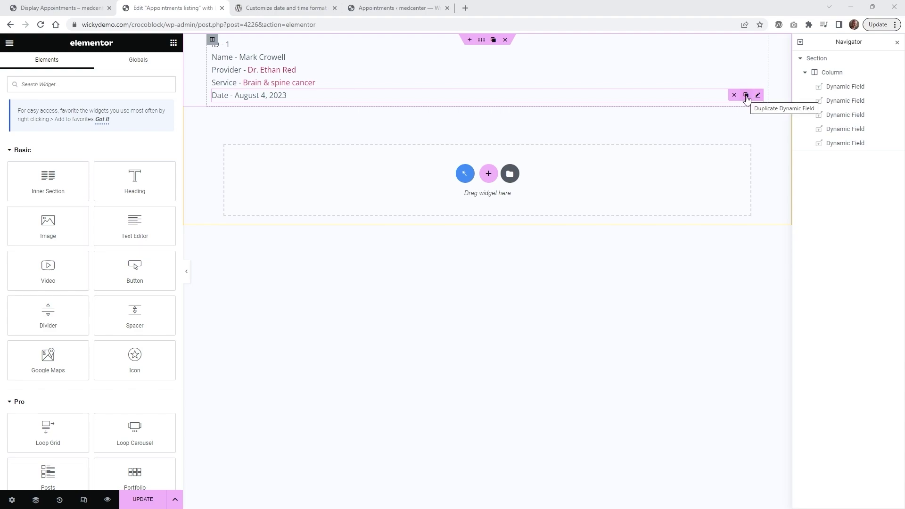
Duplicate the date field and set the copy's object field to slot from the Appointment group
click(746, 96)
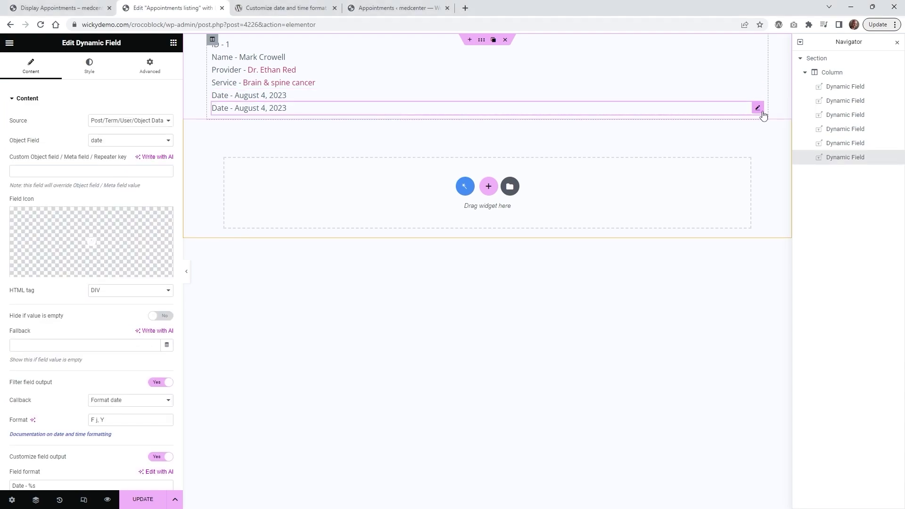
click(109, 142)
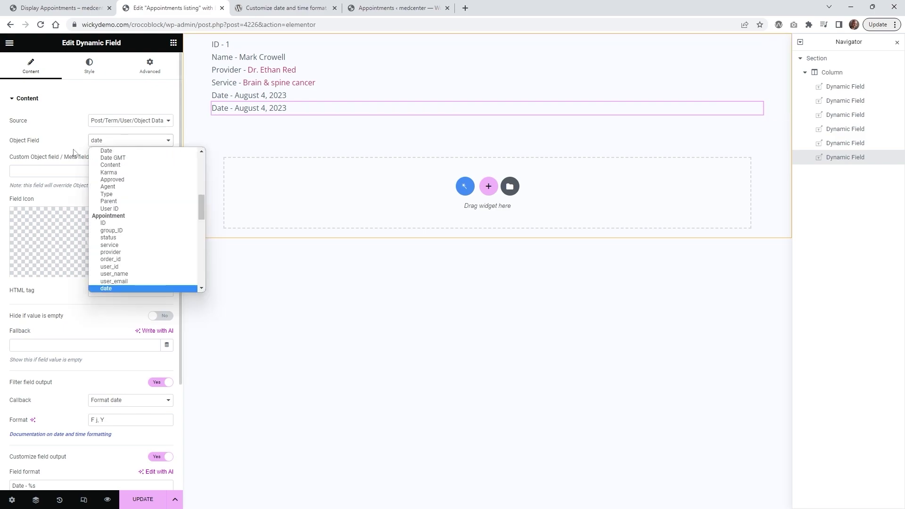
drag(202, 207, 202, 215)
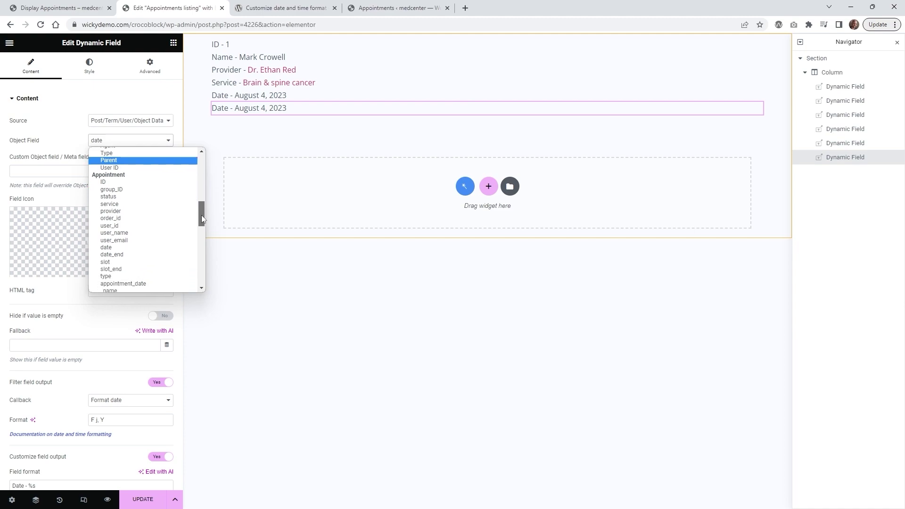
click(132, 261)
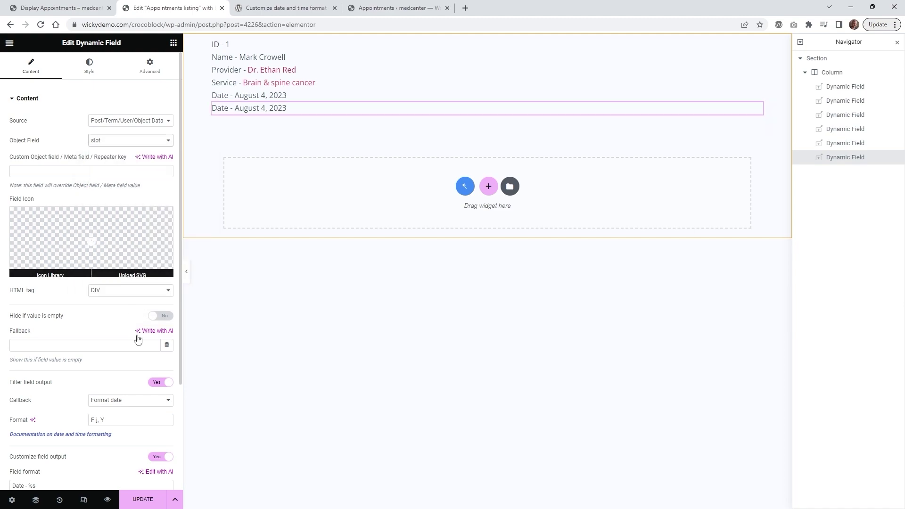
Copy the "g:i a" format string from the WordPress documentation examples and use it as the slot field's date format
scroll(67, 398, down, 1)
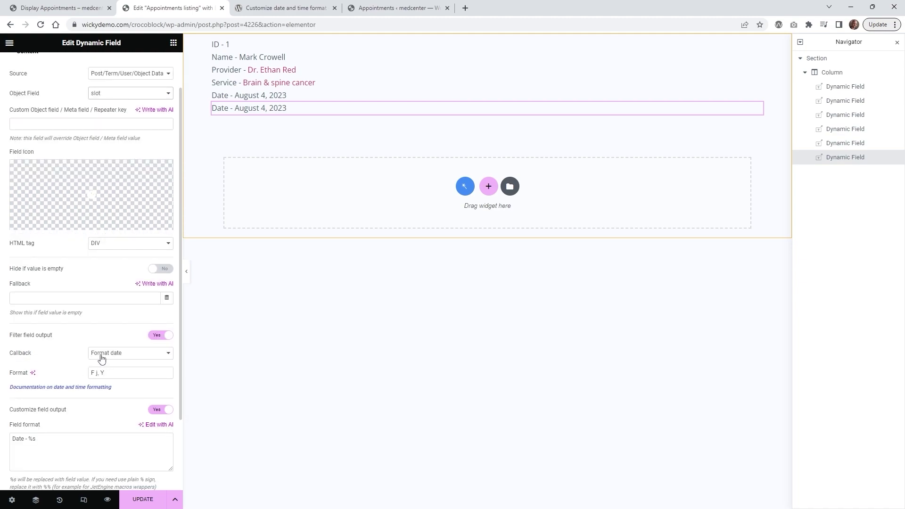
click(108, 374)
click(278, 10)
scroll(135, 295, down, 2)
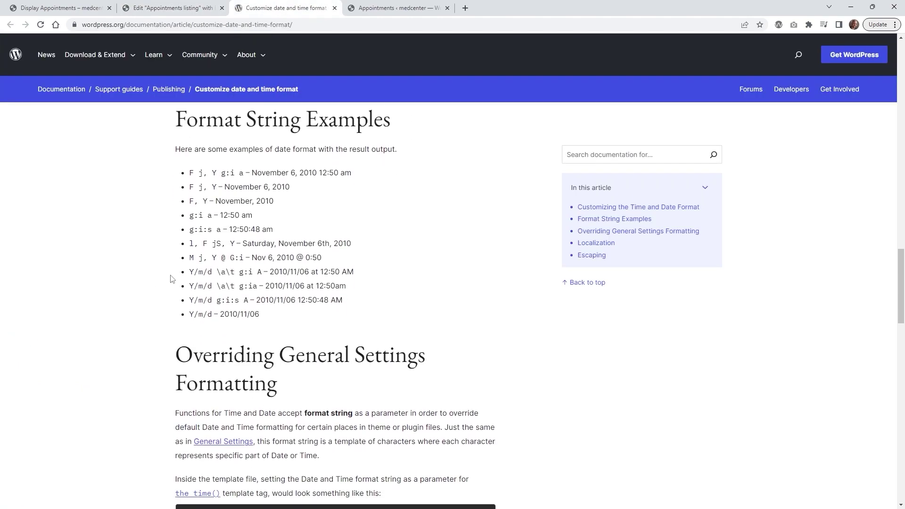
drag(211, 217, 189, 216)
right_click(196, 218)
click(218, 226)
click(172, 8)
drag(117, 373, 86, 374)
right_click(99, 372)
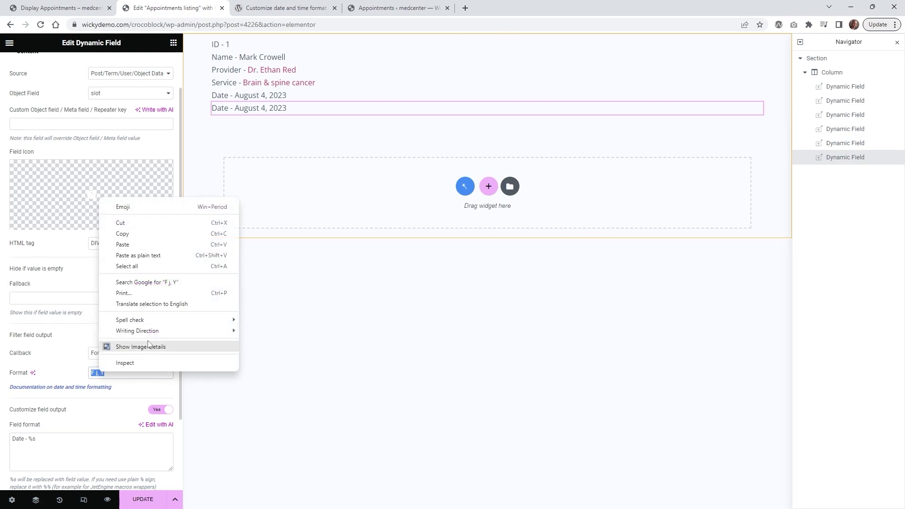
click(169, 245)
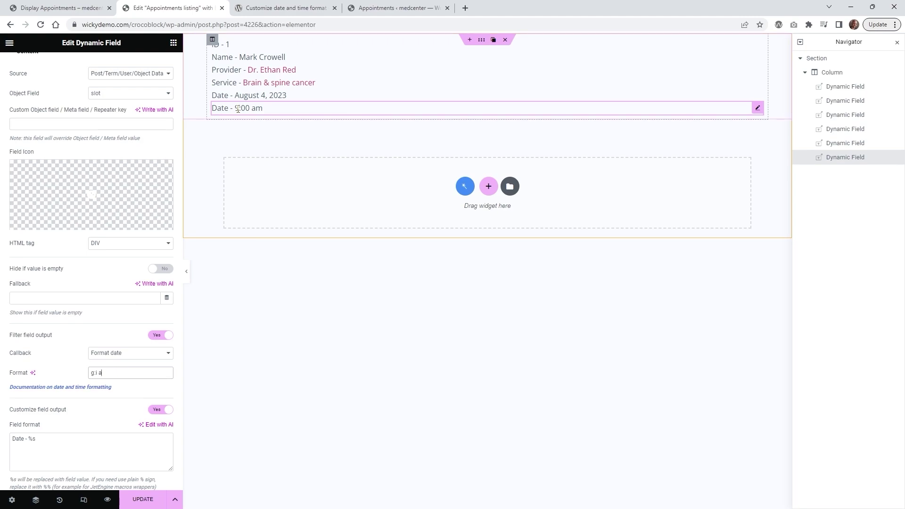
Change the slot field's output format to "Time - %s" and save the listing template
drag(26, 438, 4, 438)
text(Time)
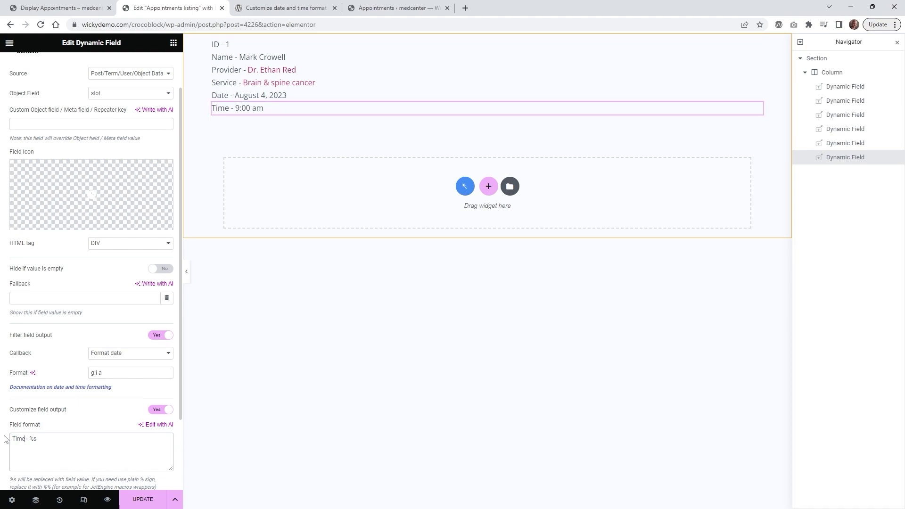
click(143, 499)
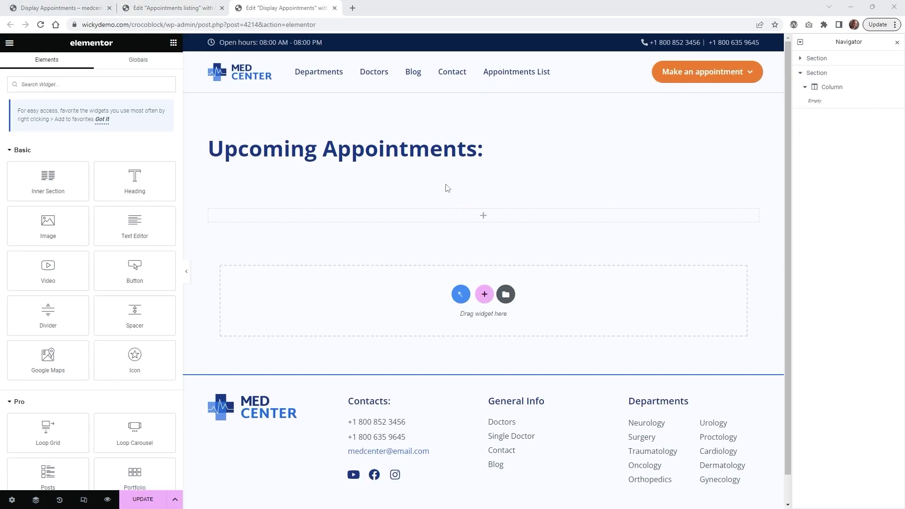
Add a Listing Grid widget to the empty section below the Upcoming Appointments heading and assign it the Appointments listing
click(56, 84)
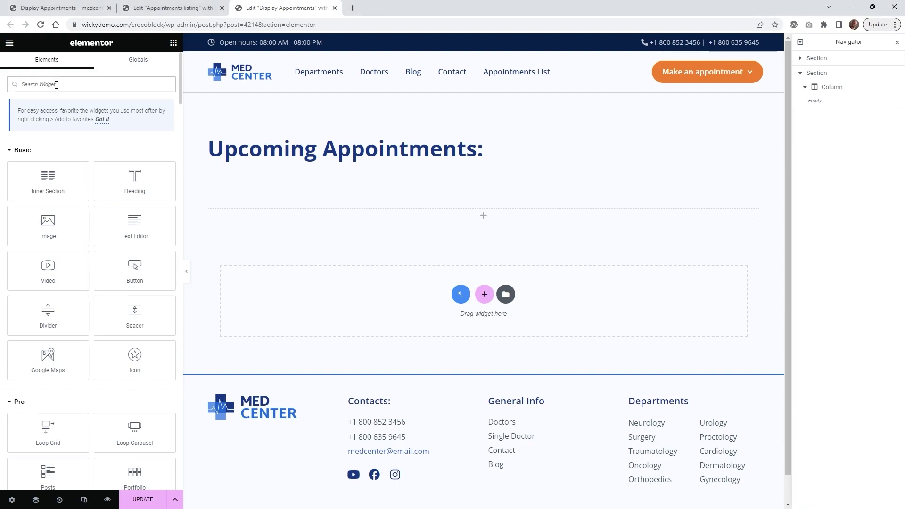
text(list)
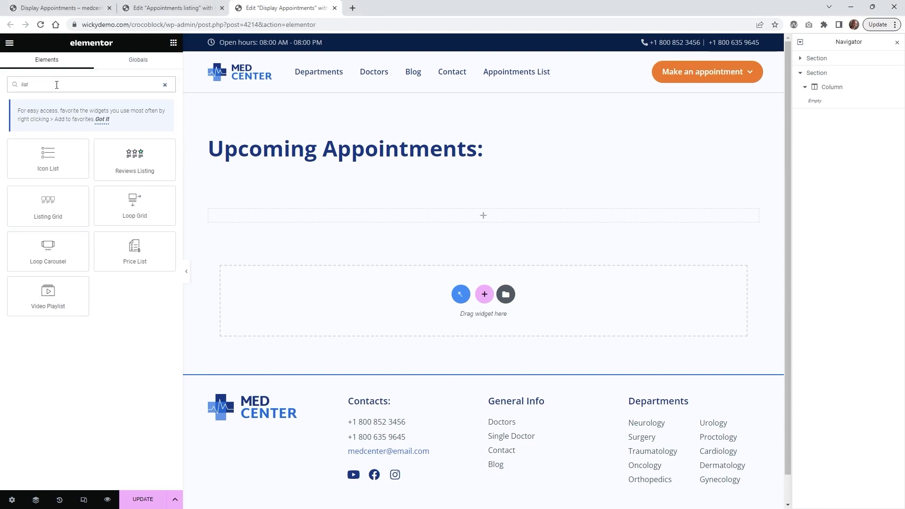
drag(42, 215, 295, 214)
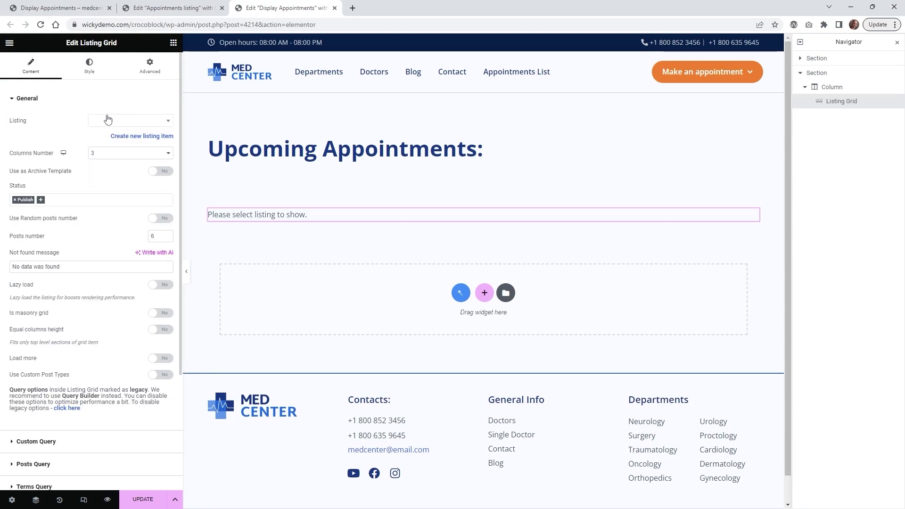
click(109, 119)
text(appo)
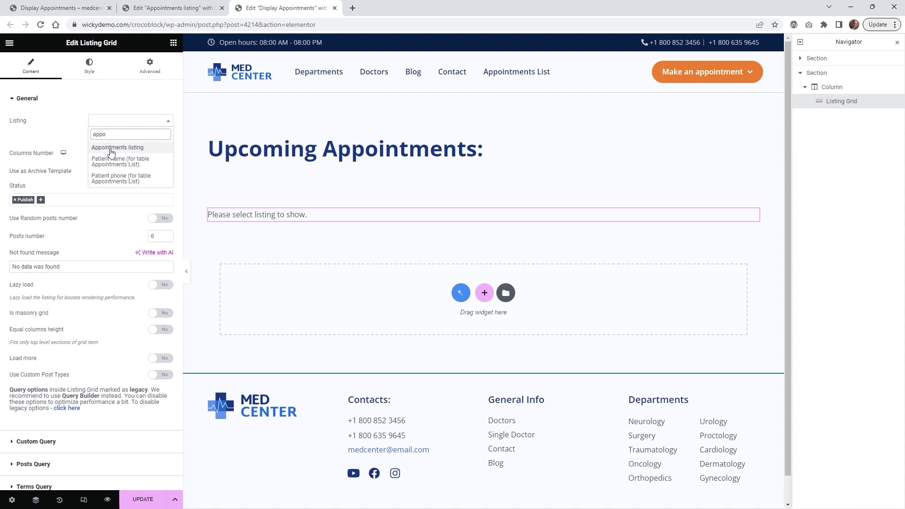
click(111, 147)
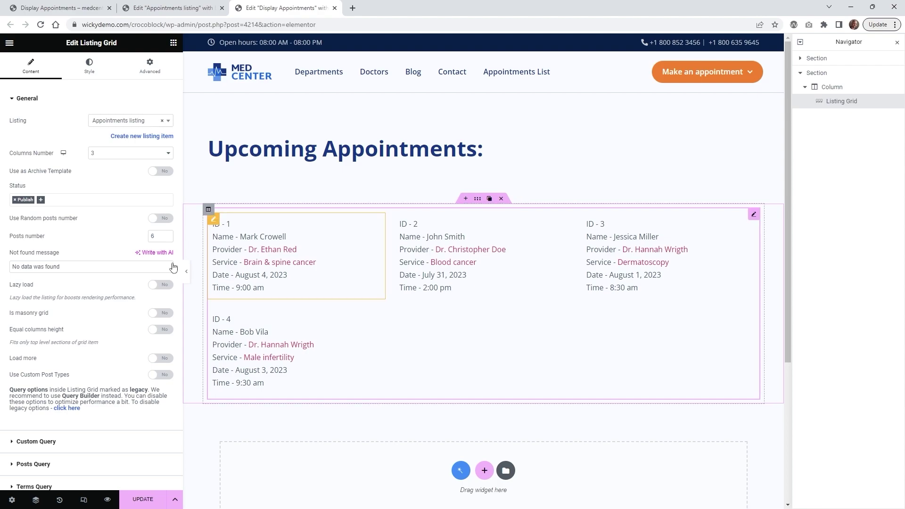
Review the User and Status options in the Listing Grid's appointments query and set its Date to Future appointments
click(42, 98)
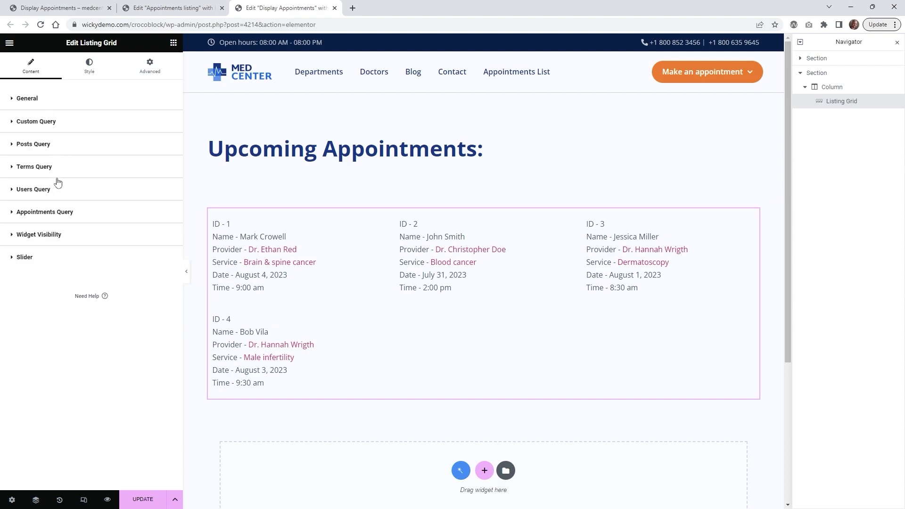
click(35, 213)
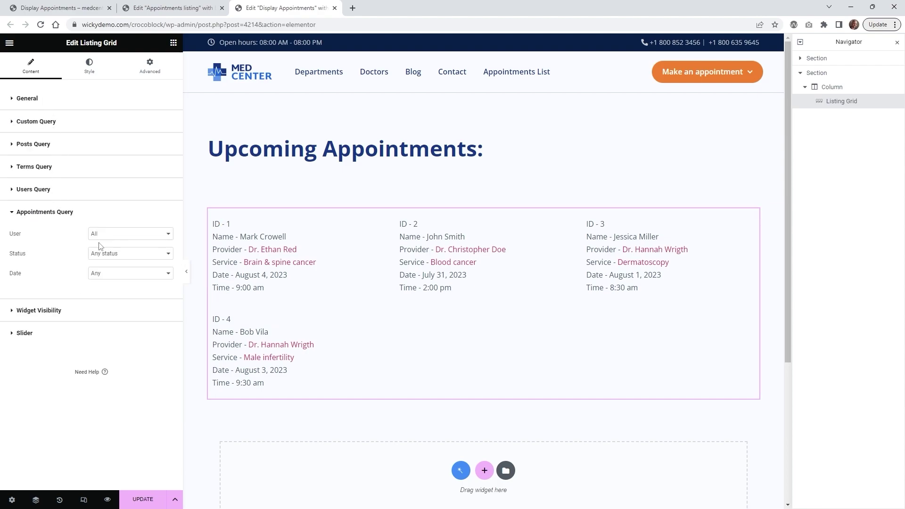
click(113, 235)
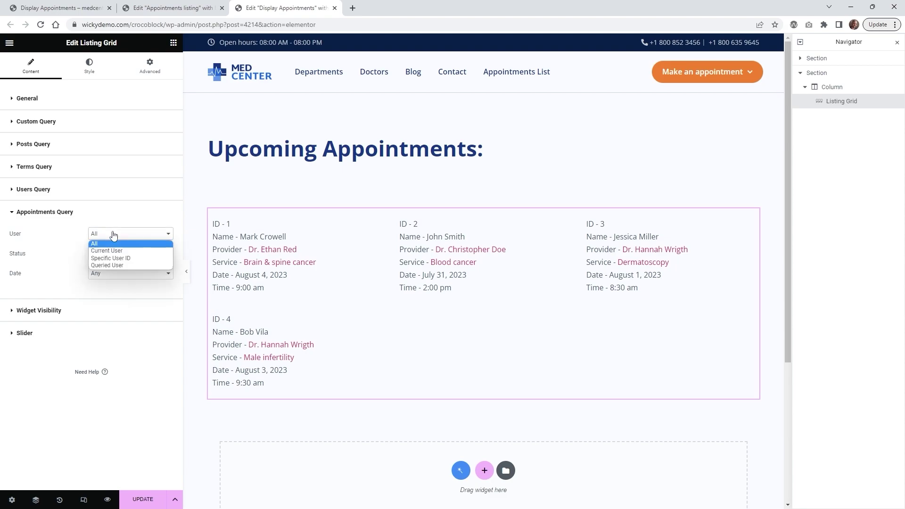
click(115, 235)
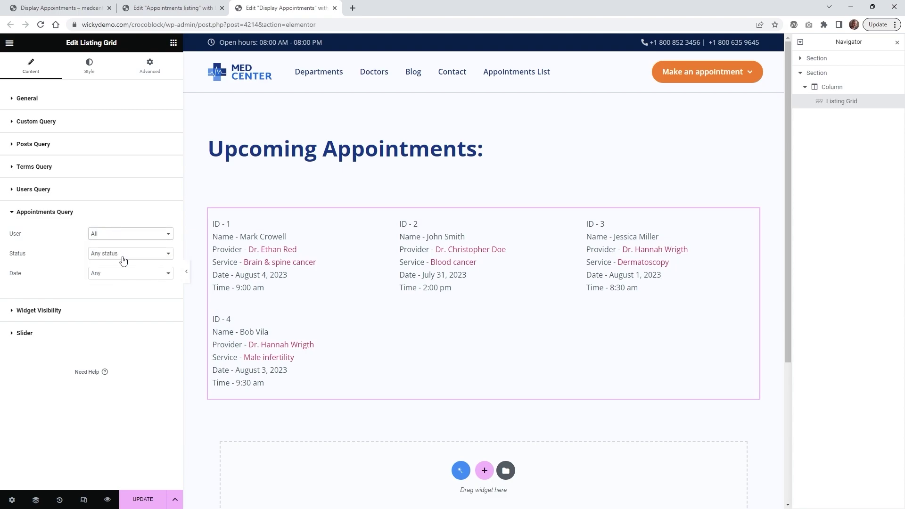
click(121, 256)
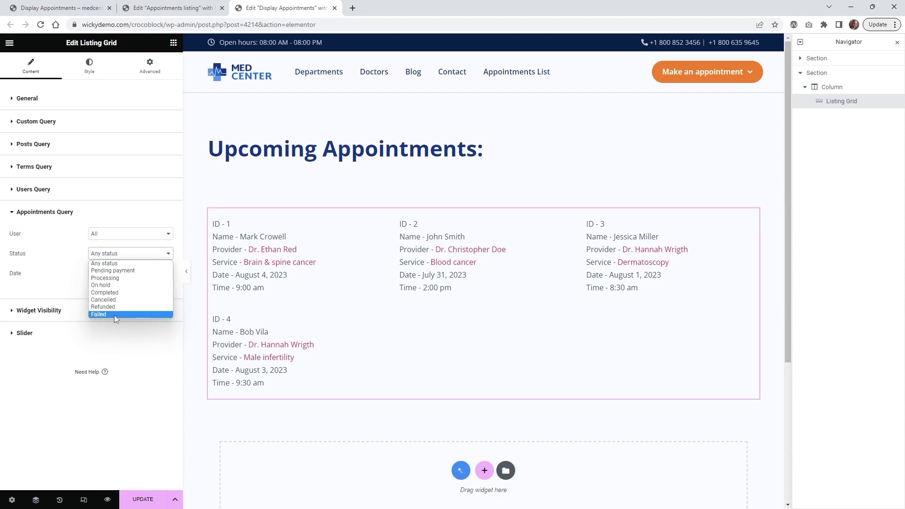
click(127, 441)
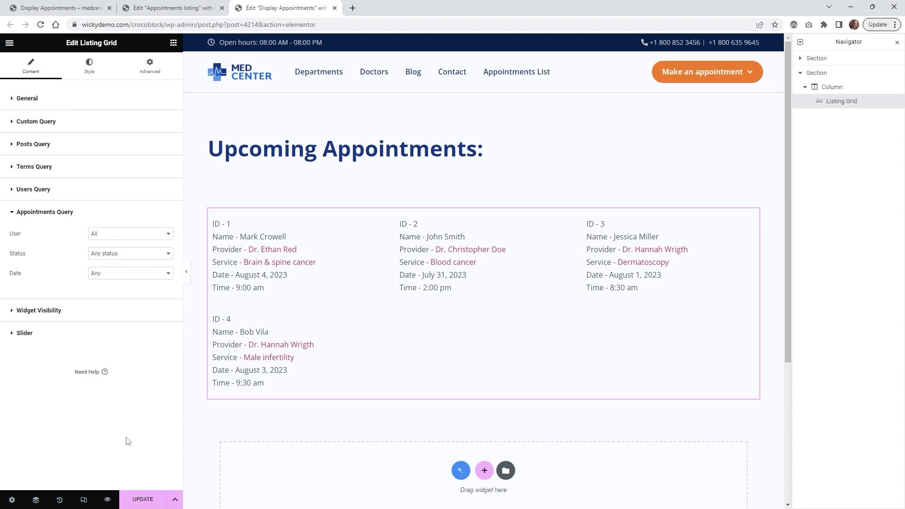
click(122, 278)
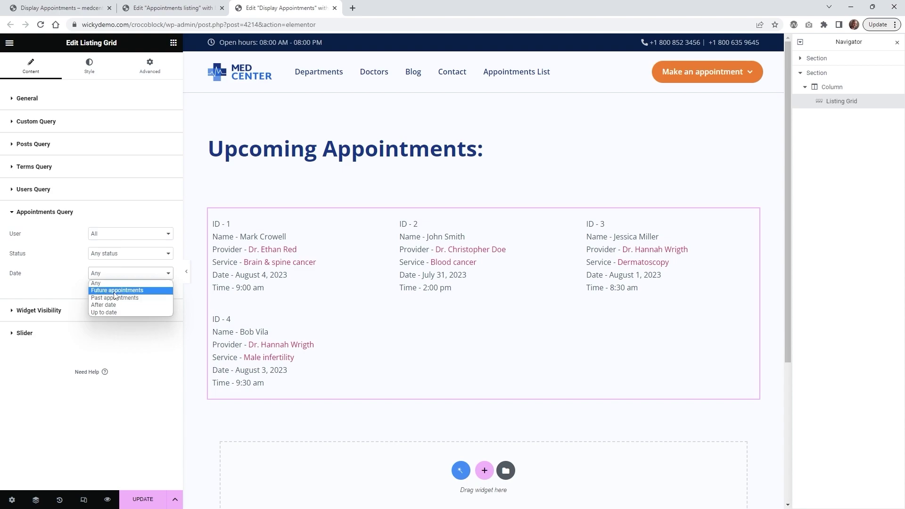
click(114, 290)
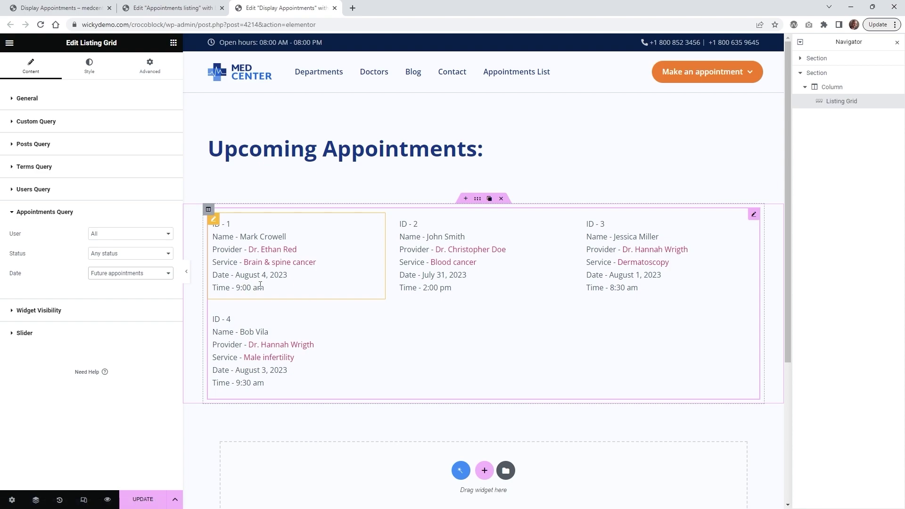
Test the Past appointments date option on the Listing Grid and switch back to Future appointments
click(118, 275)
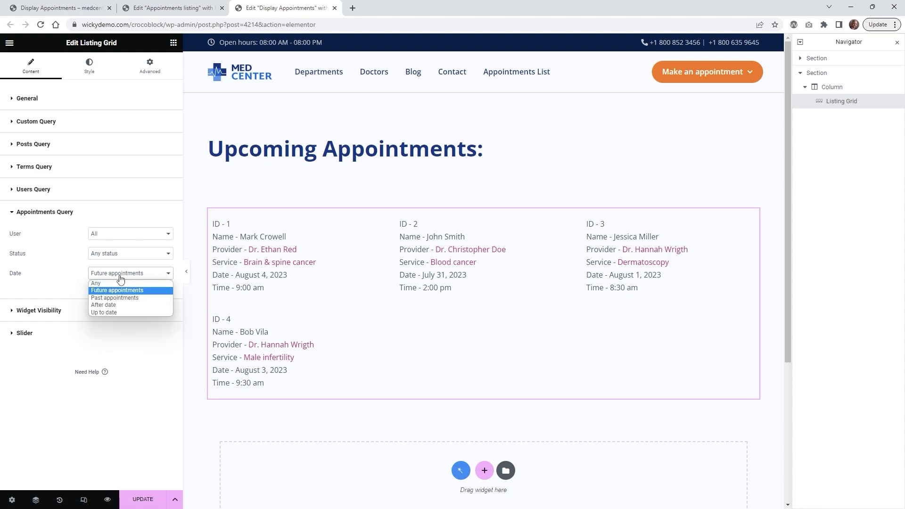
click(111, 298)
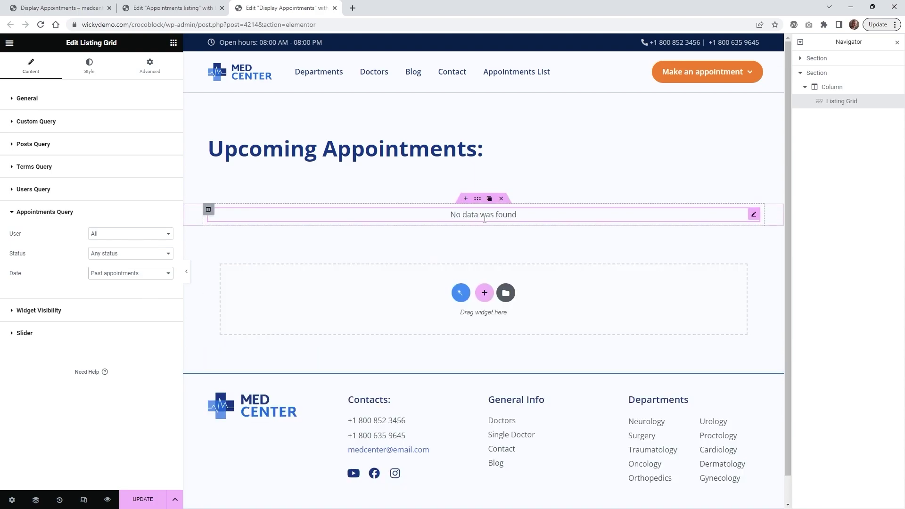
click(135, 274)
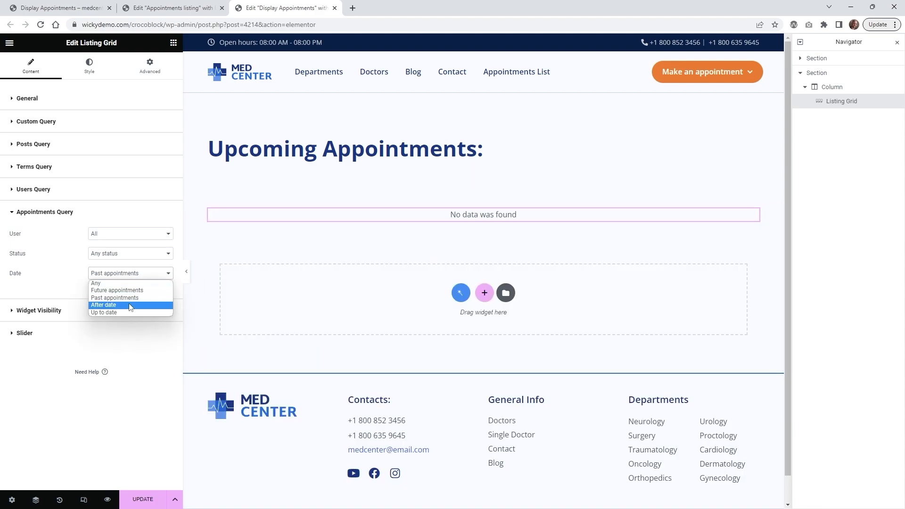
click(131, 291)
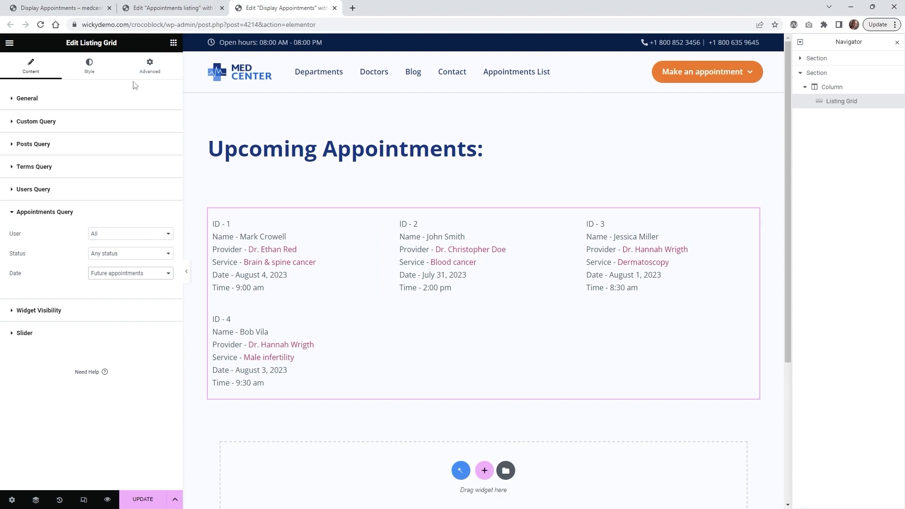
Set the grid section's margin to 0 at the top and 80 at the bottom, update the page and preview it
key(ctrl+z)
click(142, 503)
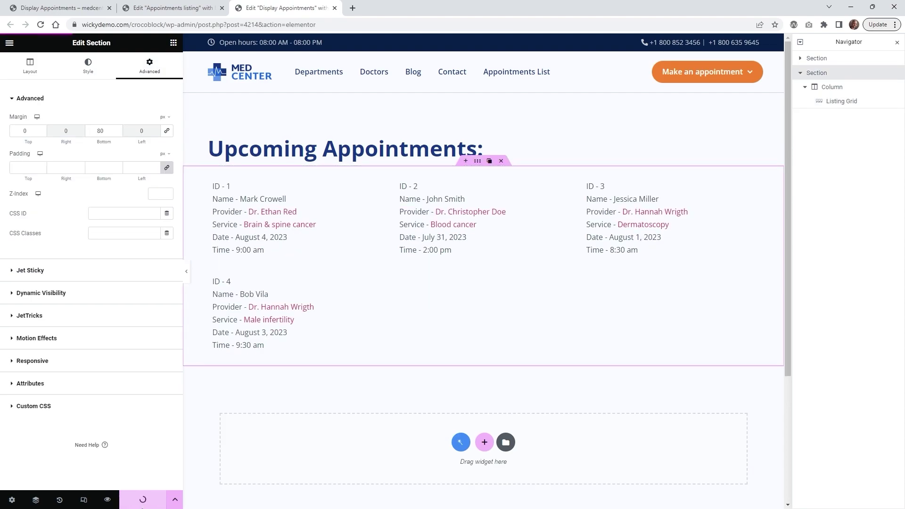
click(107, 499)
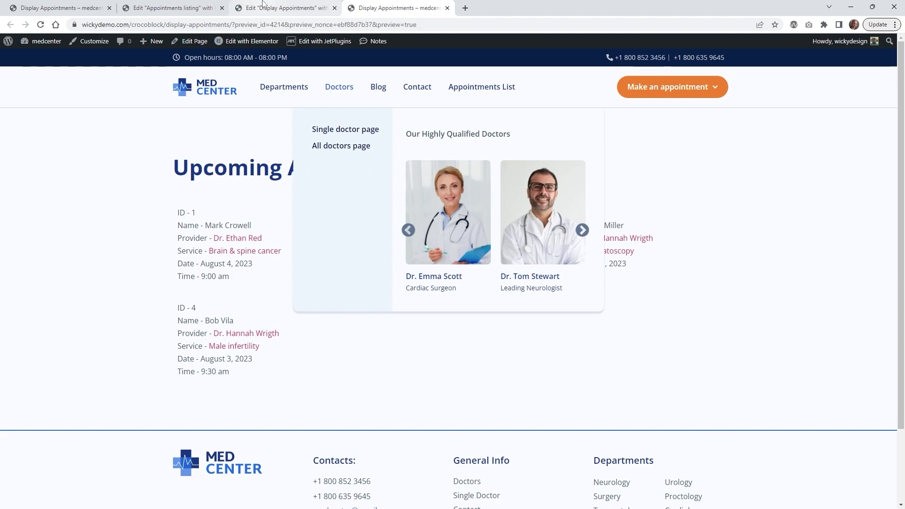
click(285, 8)
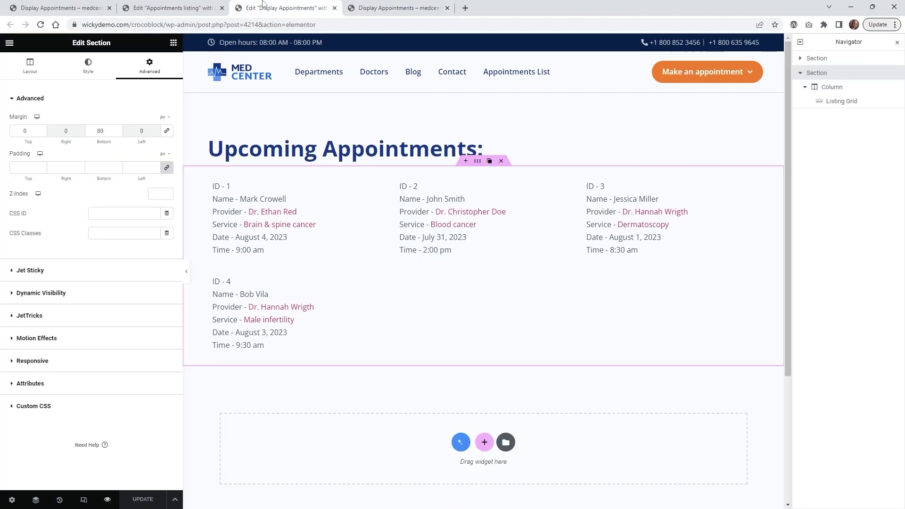
Set the Listing Grid's columns number to 2, update the page and check the front-end preview
click(754, 178)
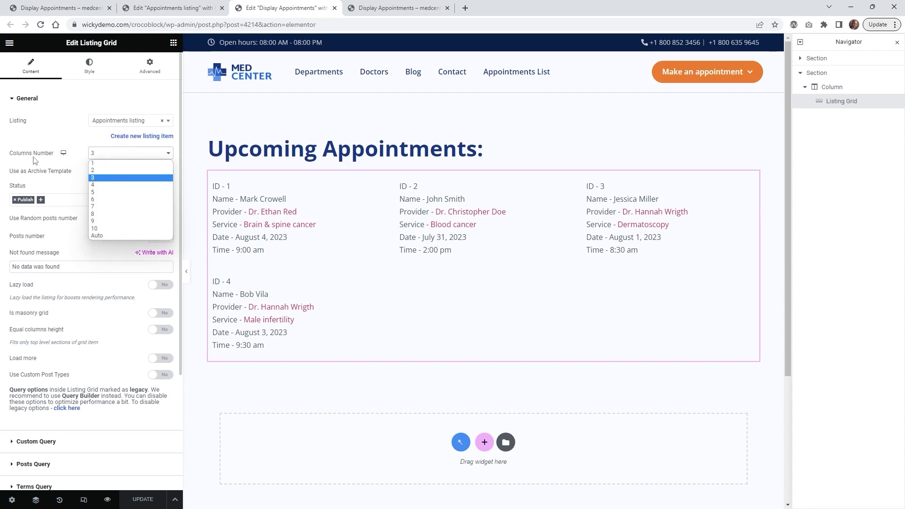
click(111, 170)
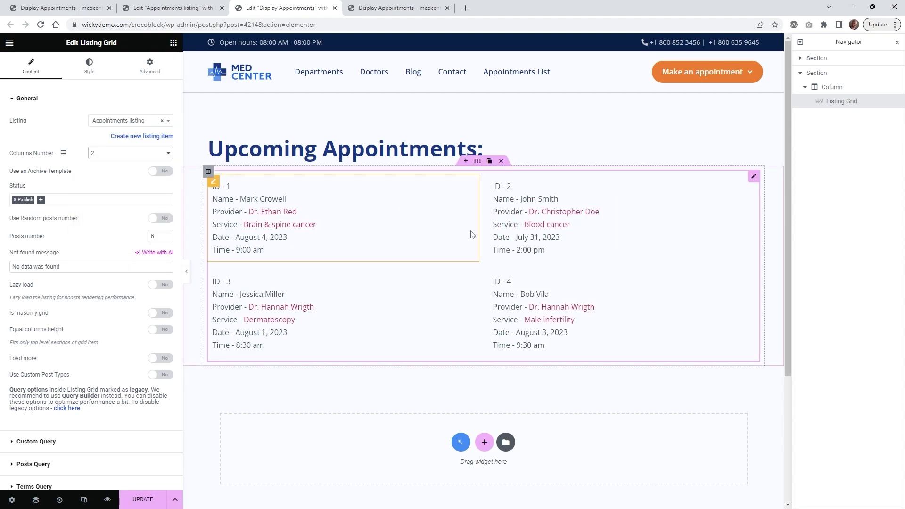
click(141, 499)
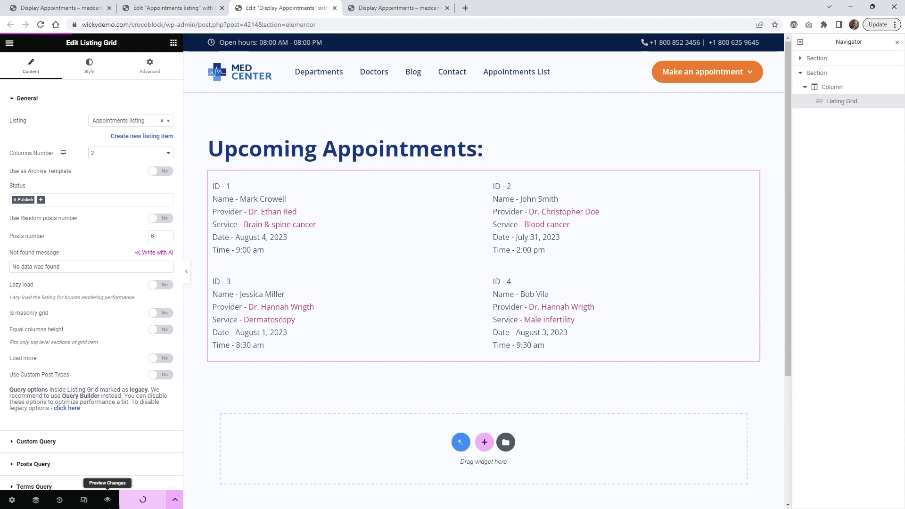
click(394, 6)
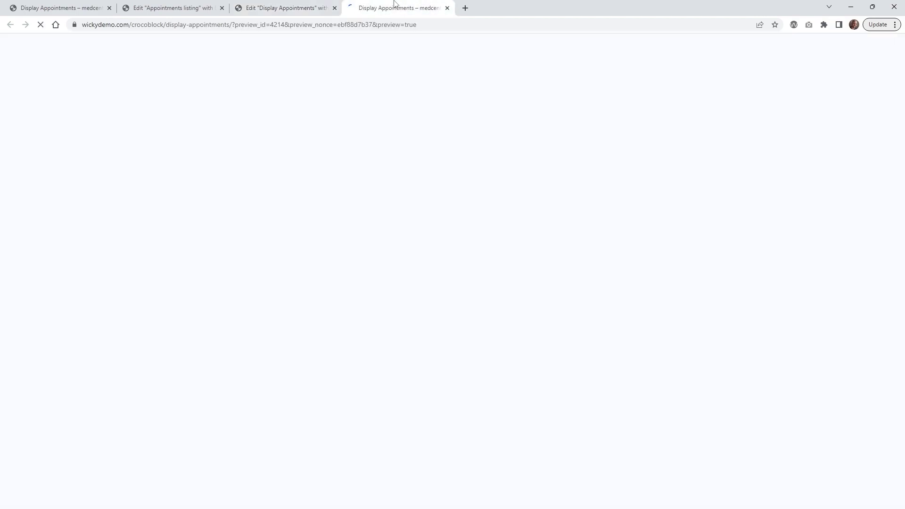
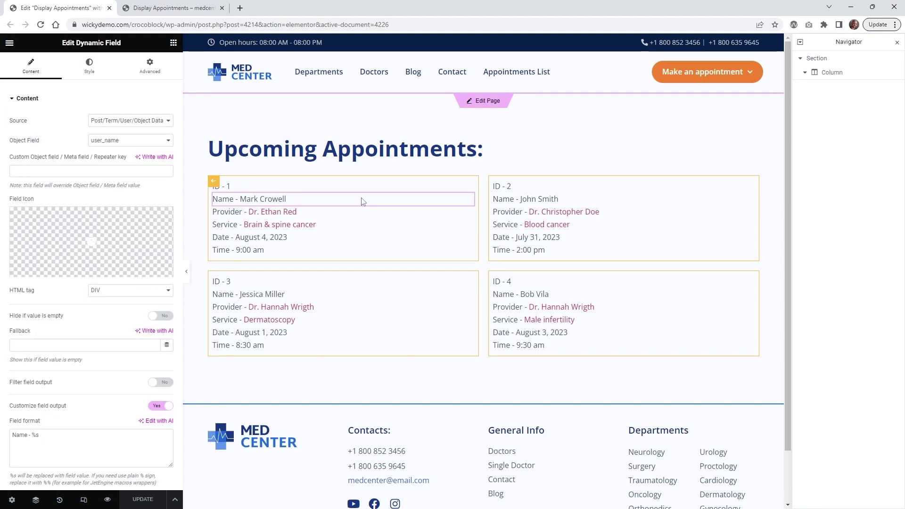
Give the listing item's section a classic white #FFFFFF background
click(315, 189)
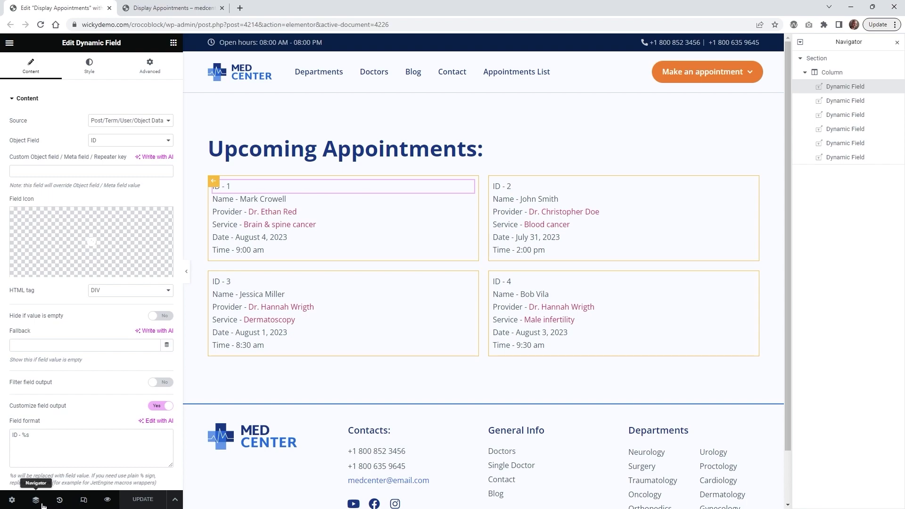
click(820, 58)
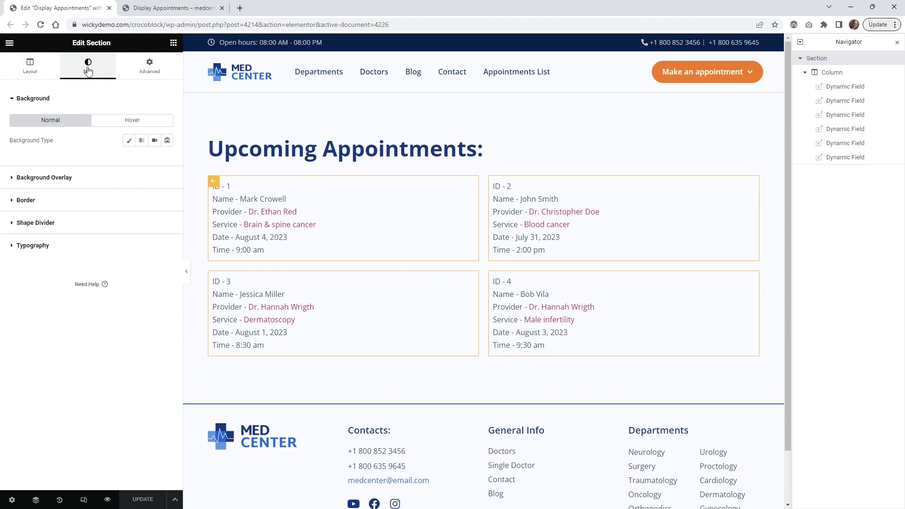
click(128, 140)
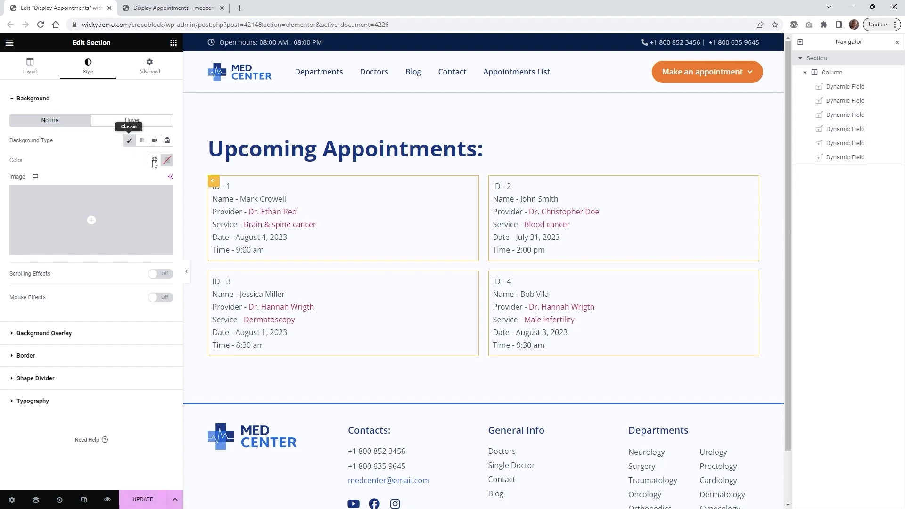
click(167, 159)
drag(121, 201, 108, 197)
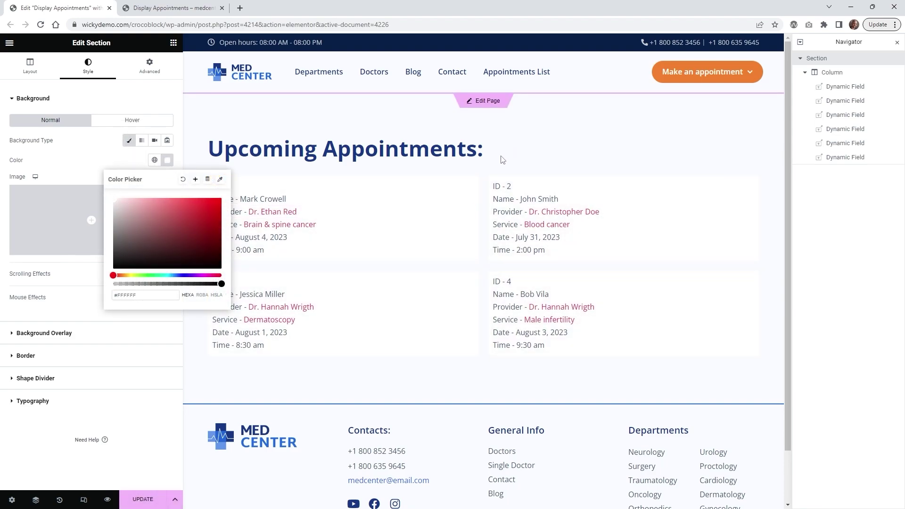
click(55, 165)
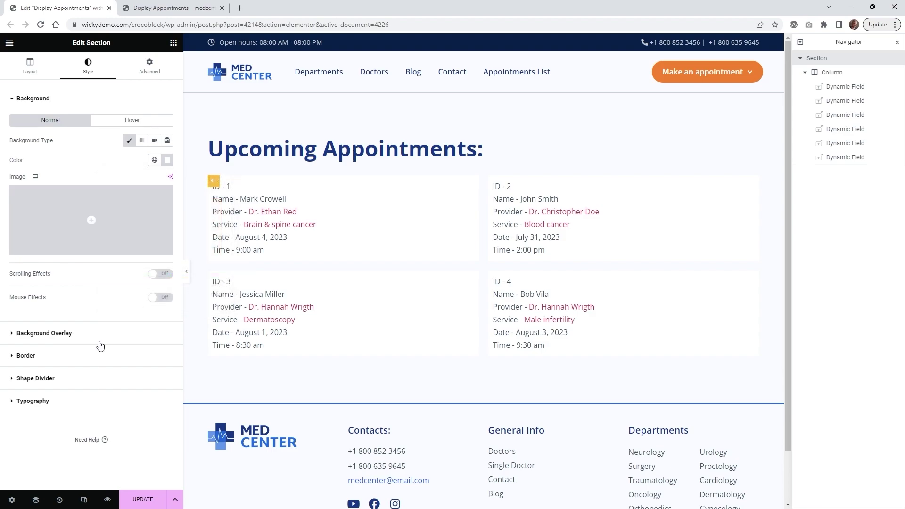
Add a box shadow with a blur of 5 to the listing item's section
click(71, 361)
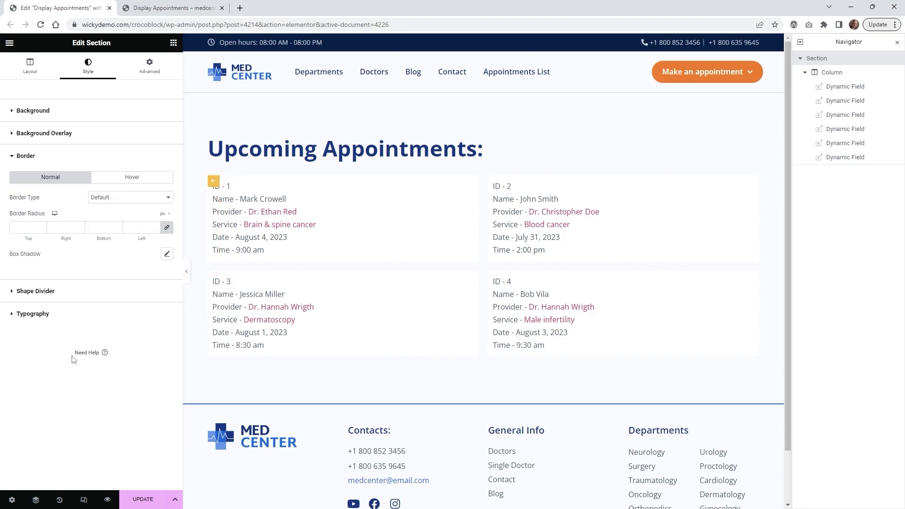
click(167, 254)
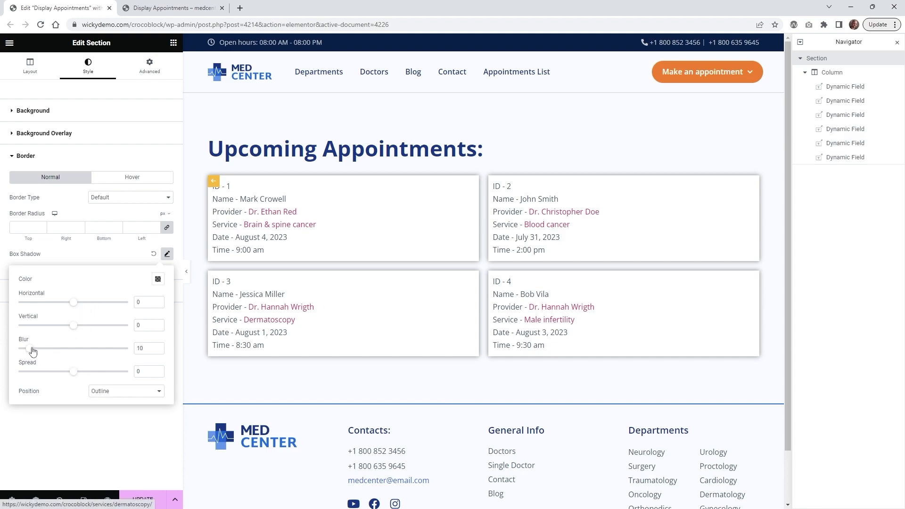
mouse_move(32, 351)
mouse_down()
mouse_move(18, 354)
mouse_move(26, 355)
mouse_up()
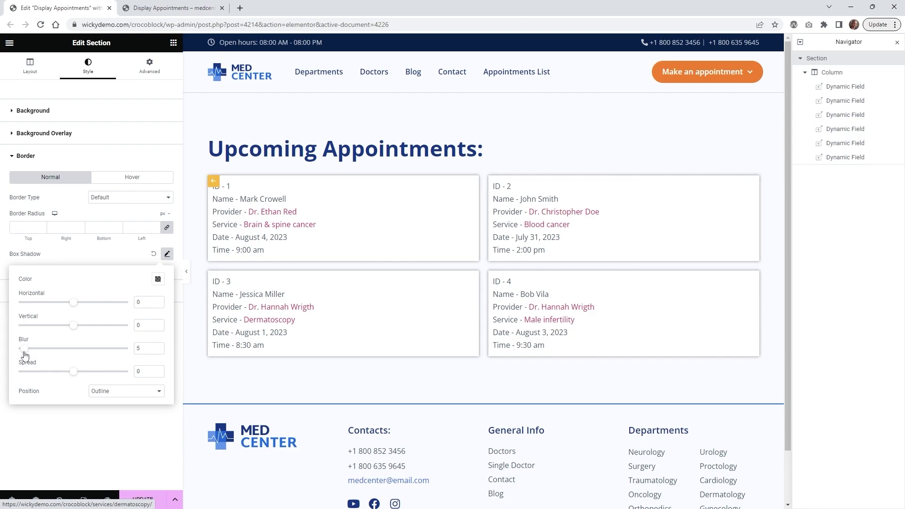
Set the listing item section's padding to 20 px on all sides, save it and check the front-end preview
click(148, 70)
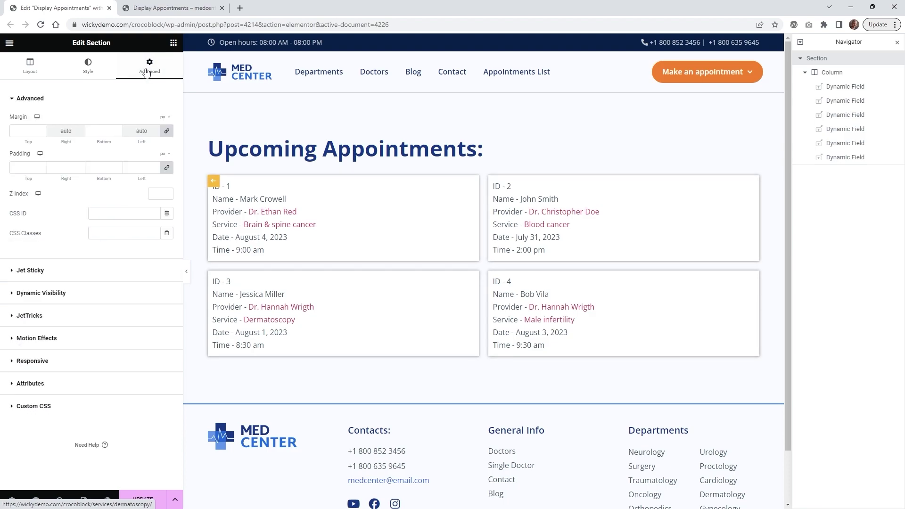
click(29, 164)
text(20)
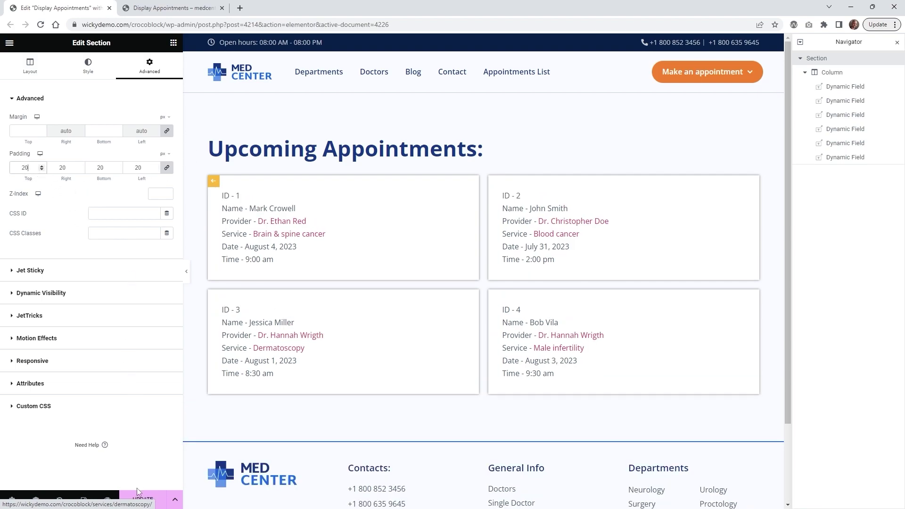
click(138, 494)
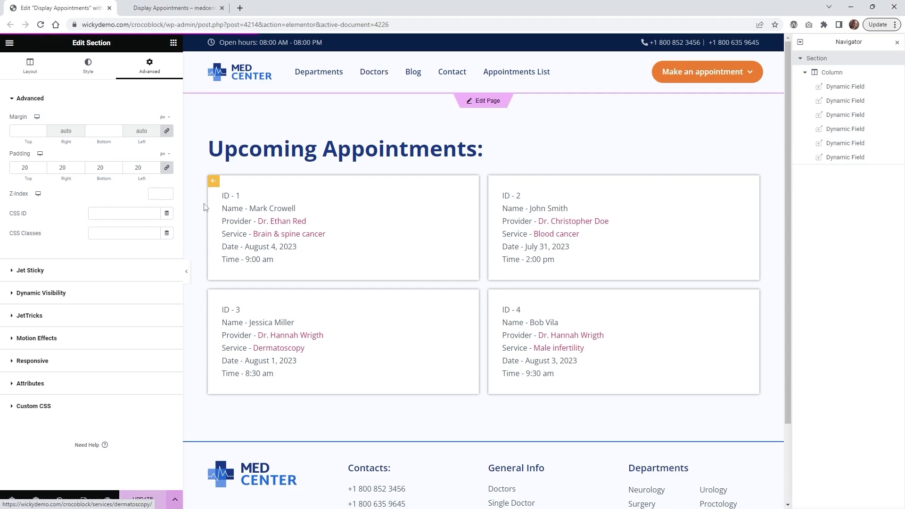
click(185, 3)
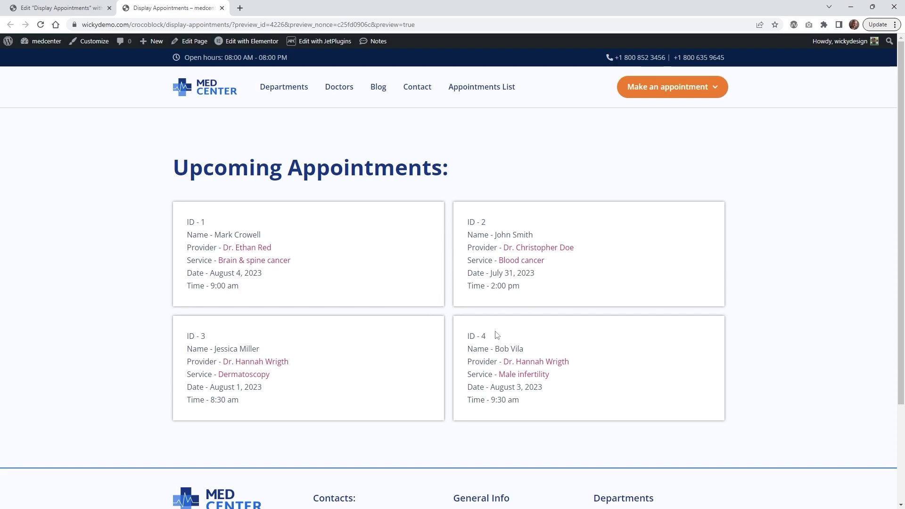
key(ctrl+shift+Tab)
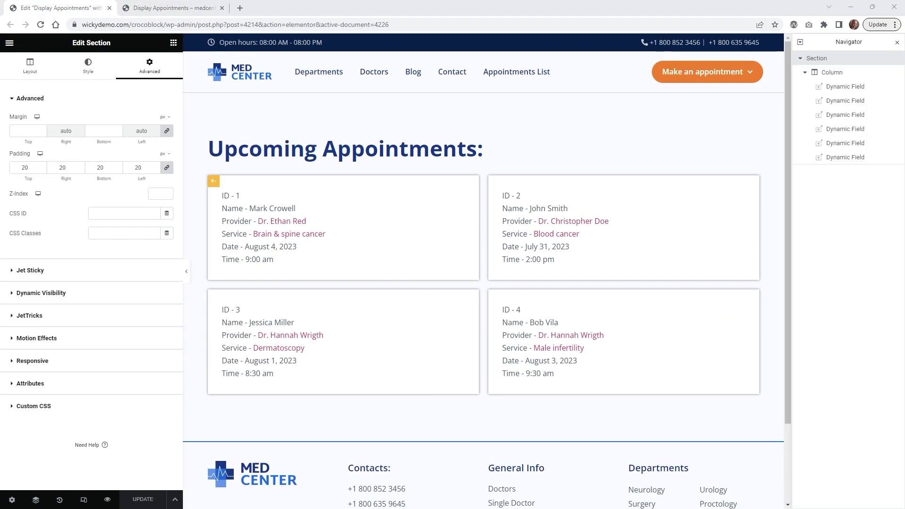